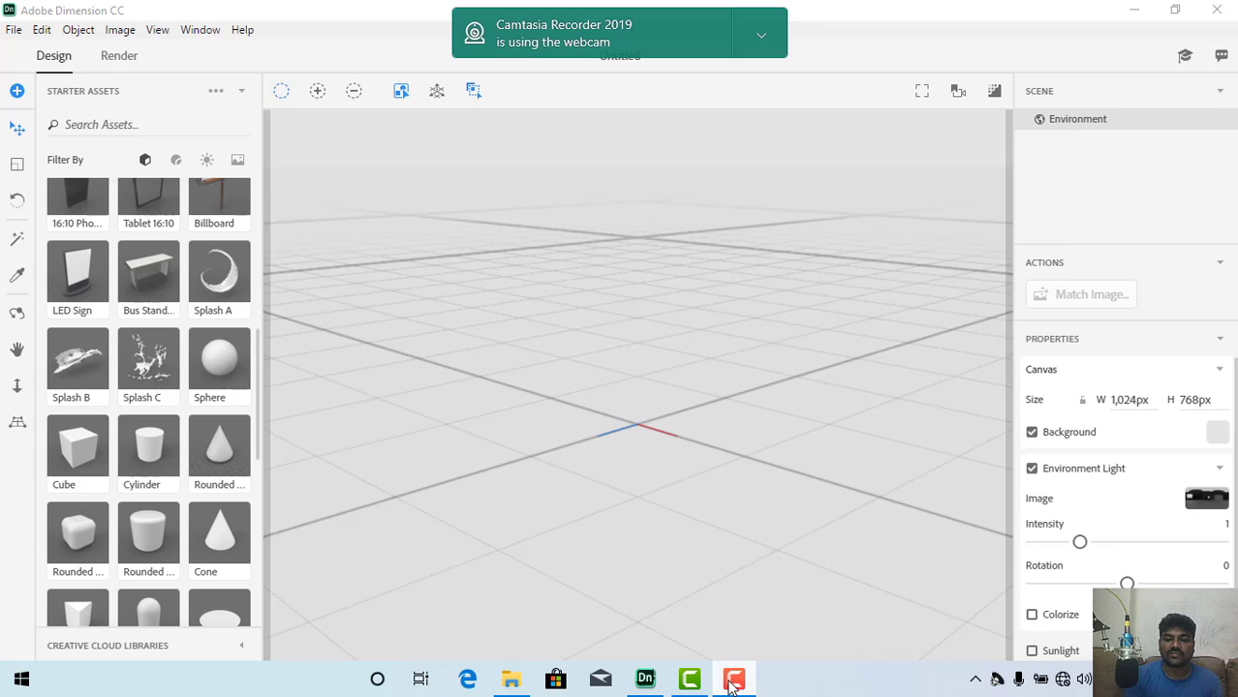
{"action": "left_click", "coordinate": [733, 682]}
{"action": "left_click", "coordinate": [733, 682]}
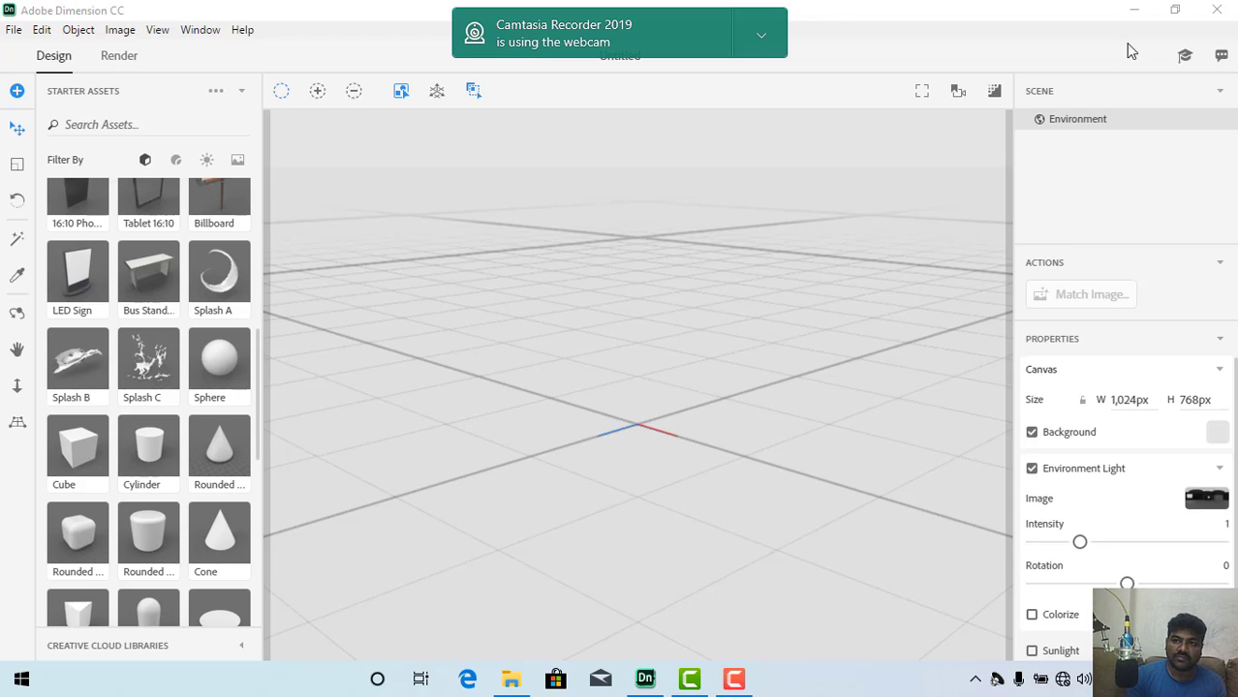
{"action": "left_click", "coordinate": [1176, 10]}
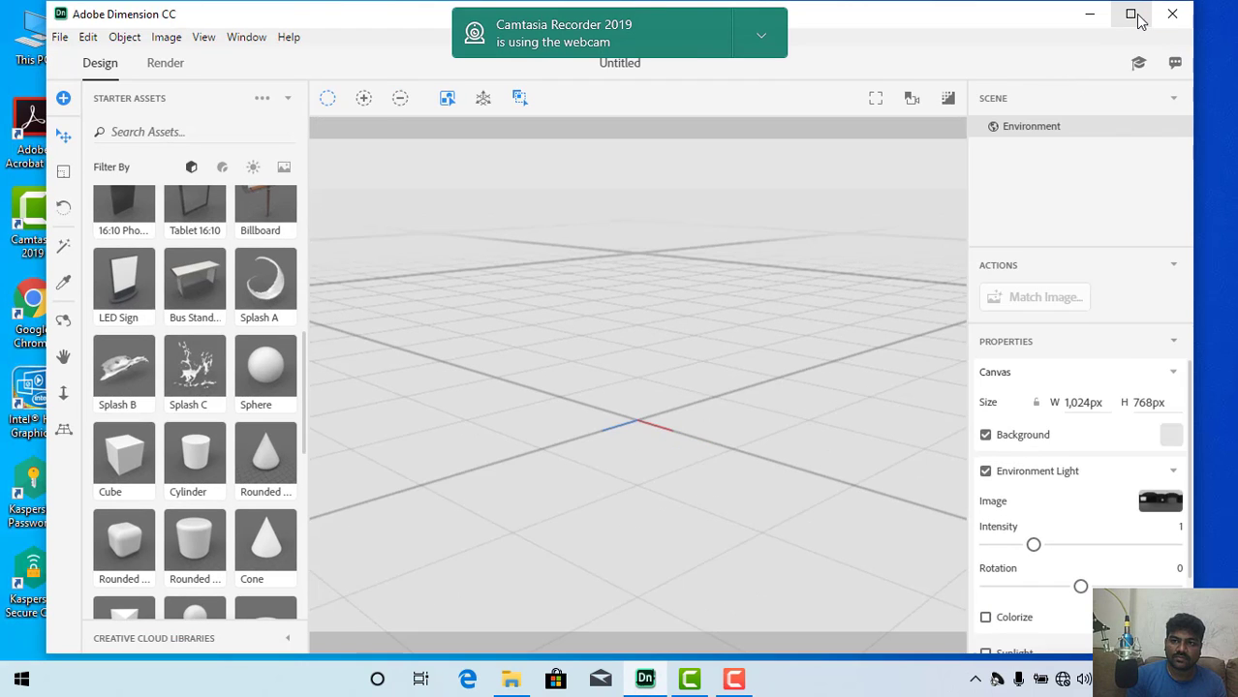
{"action": "left_click", "coordinate": [1129, 13]}
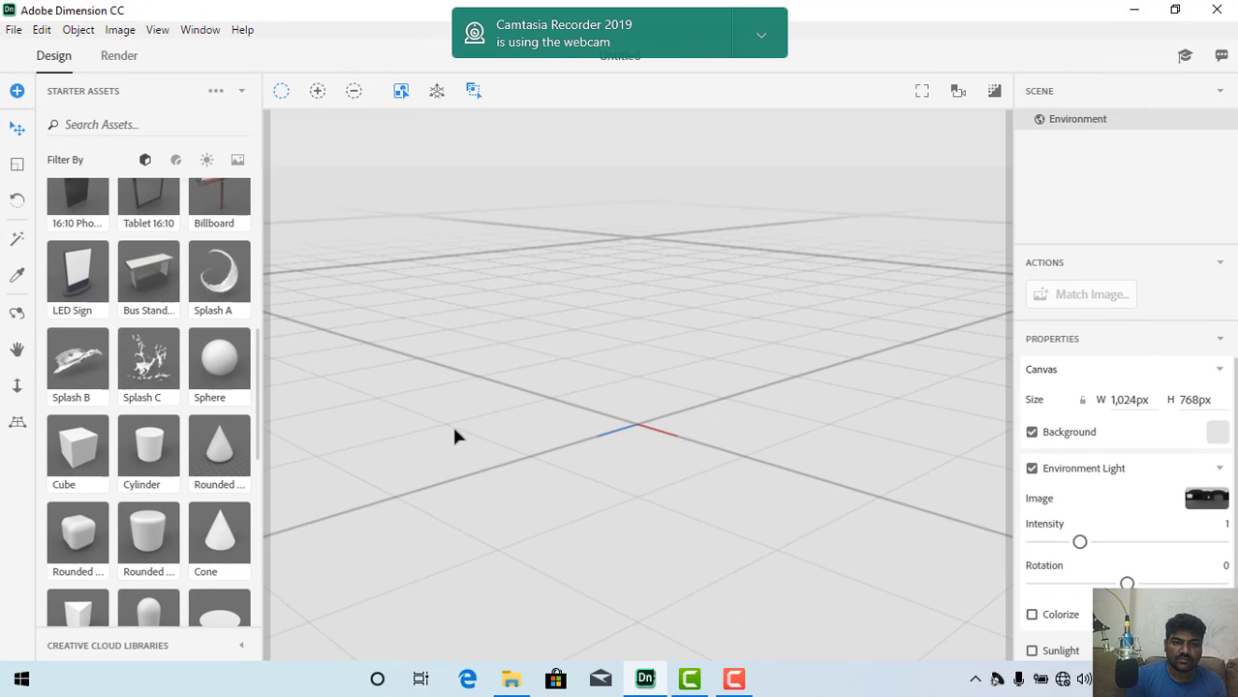
Step: Import the OBJ model deagle from the dimension class 31 folder, replacing its UVs with newly generated ones
{"action": "left_click", "coordinate": [20, 31]}
{"action": "mouse_move", "coordinate": [55, 181]}
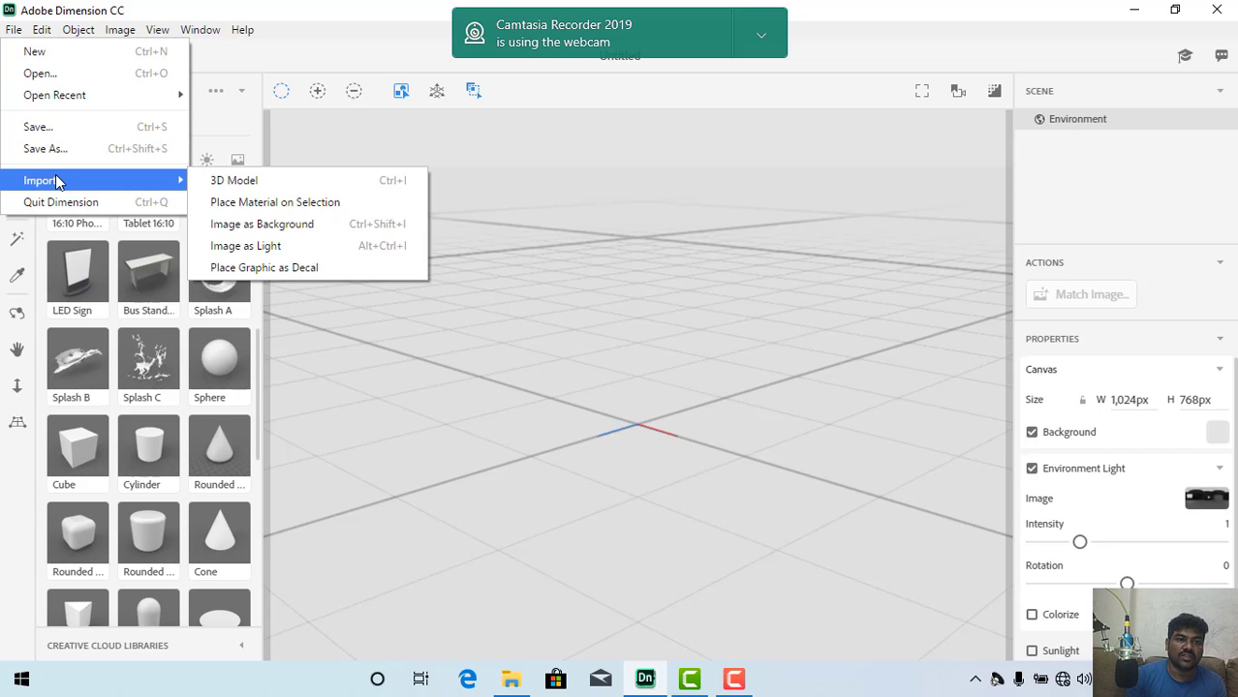
{"action": "left_click", "coordinate": [233, 181]}
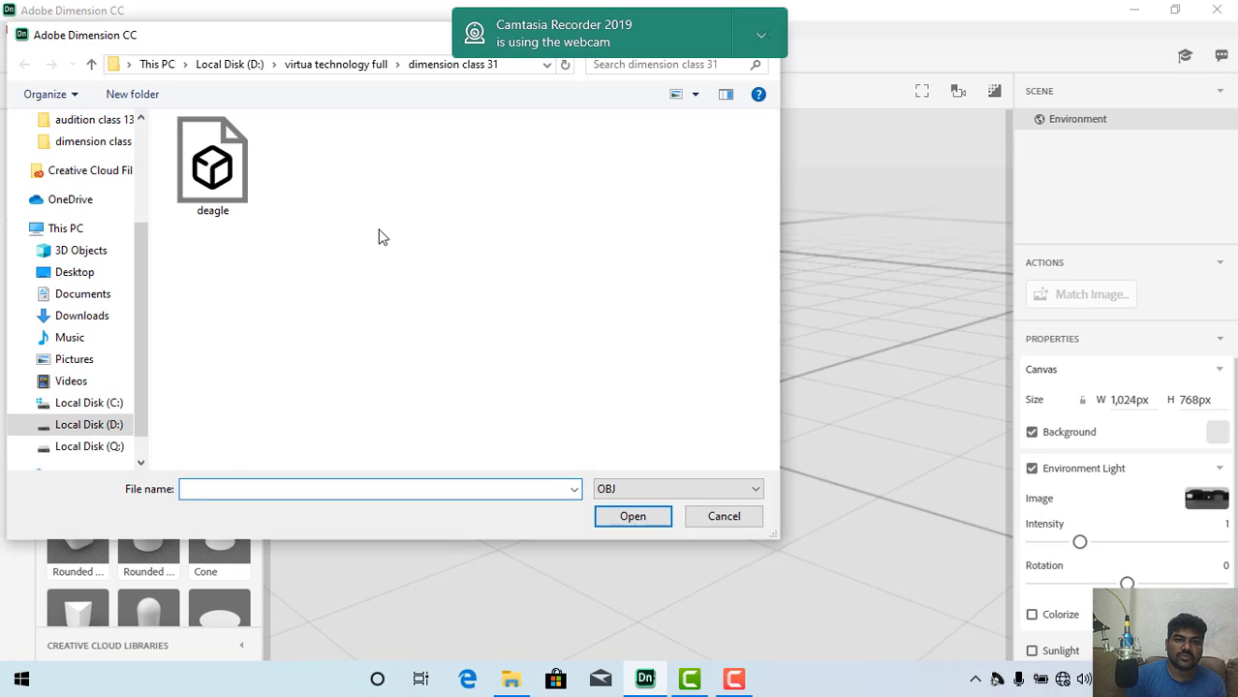
{"action": "left_click", "coordinate": [326, 70]}
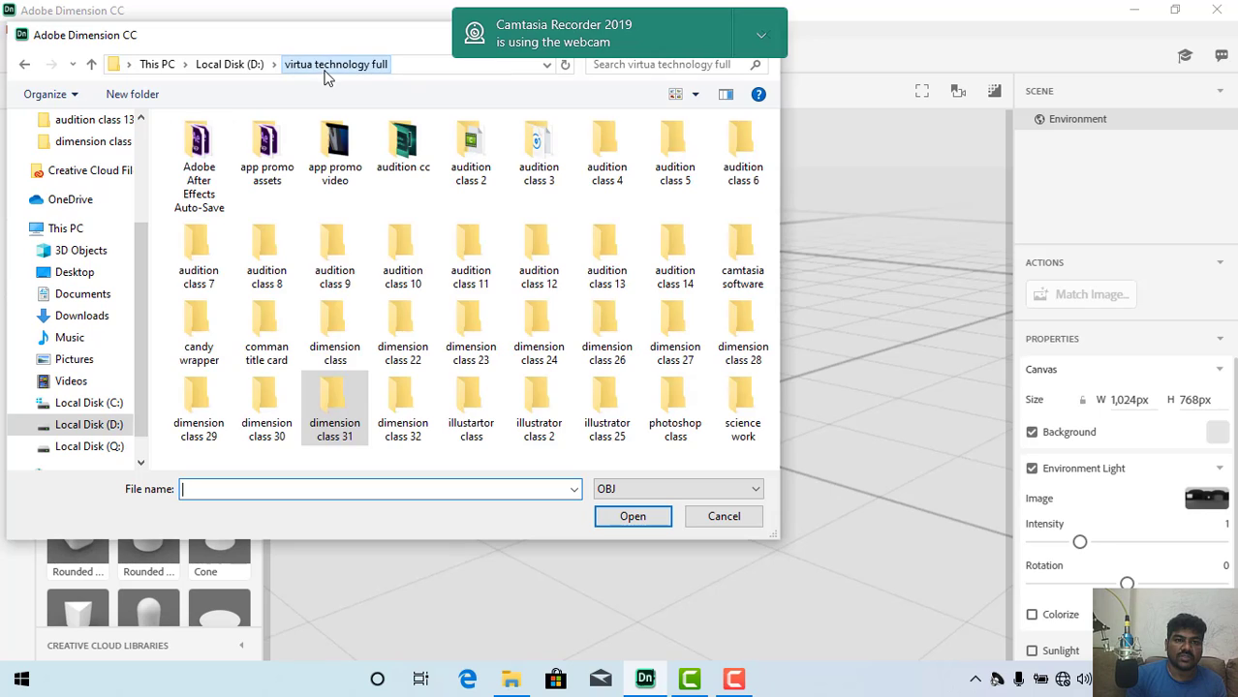
{"action": "double_click", "coordinate": [338, 401]}
{"action": "left_click", "coordinate": [213, 167]}
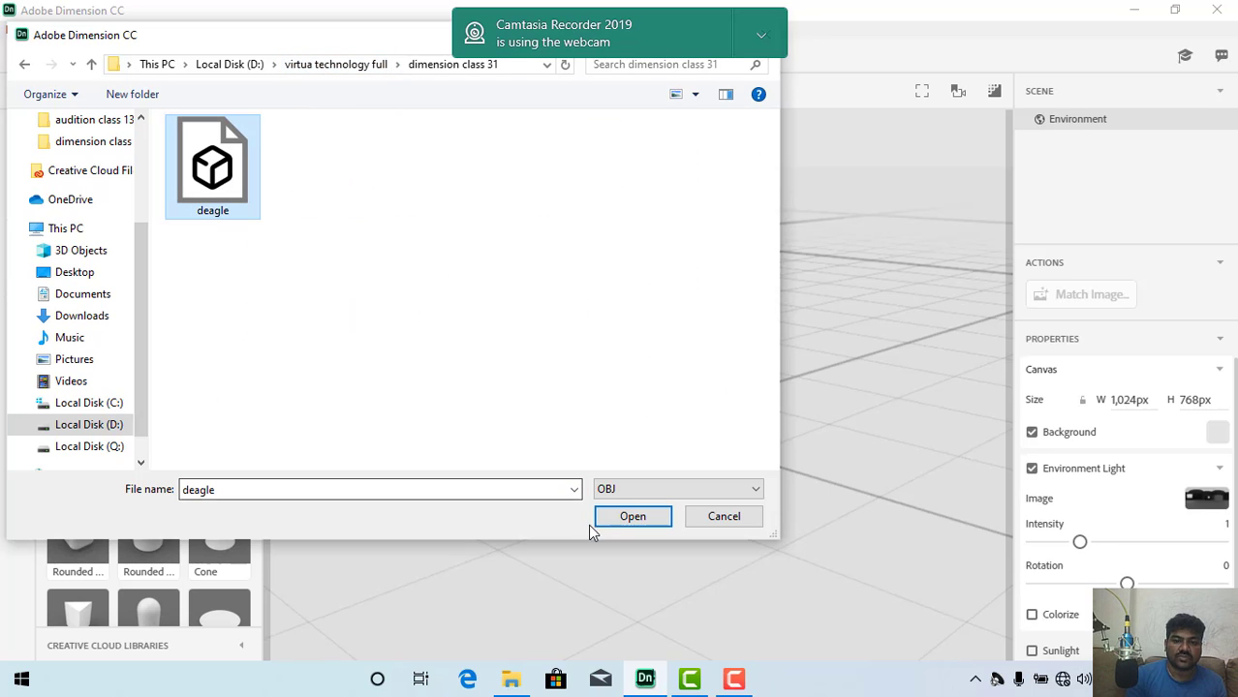
{"action": "left_click", "coordinate": [637, 518]}
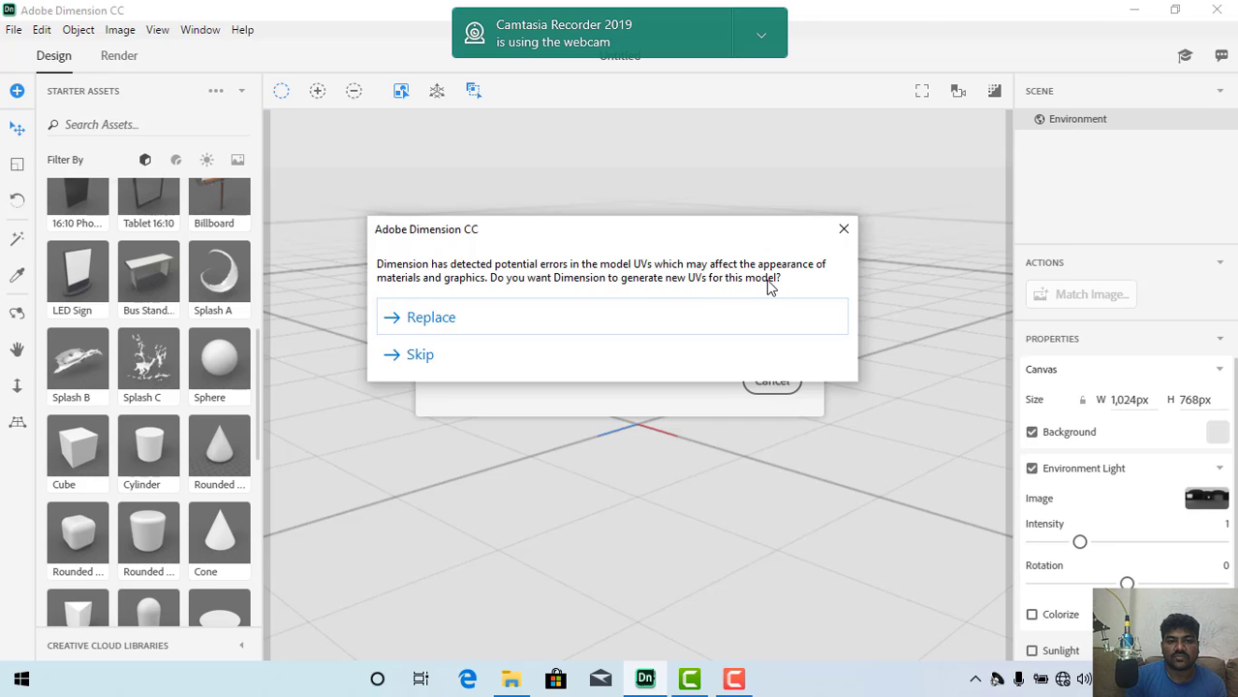
{"action": "left_click", "coordinate": [442, 327]}
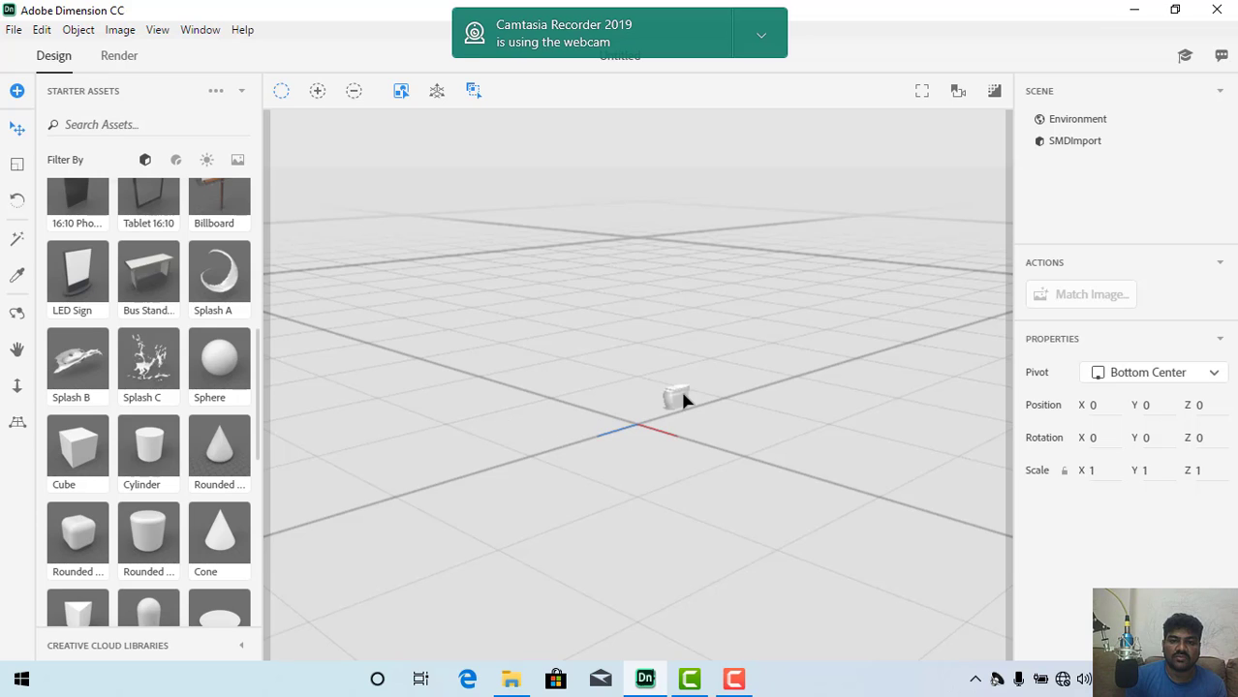
Step: Select the imported pistol model and raise it out of the ground plane to Y position 0
{"action": "left_click", "coordinate": [1073, 142]}
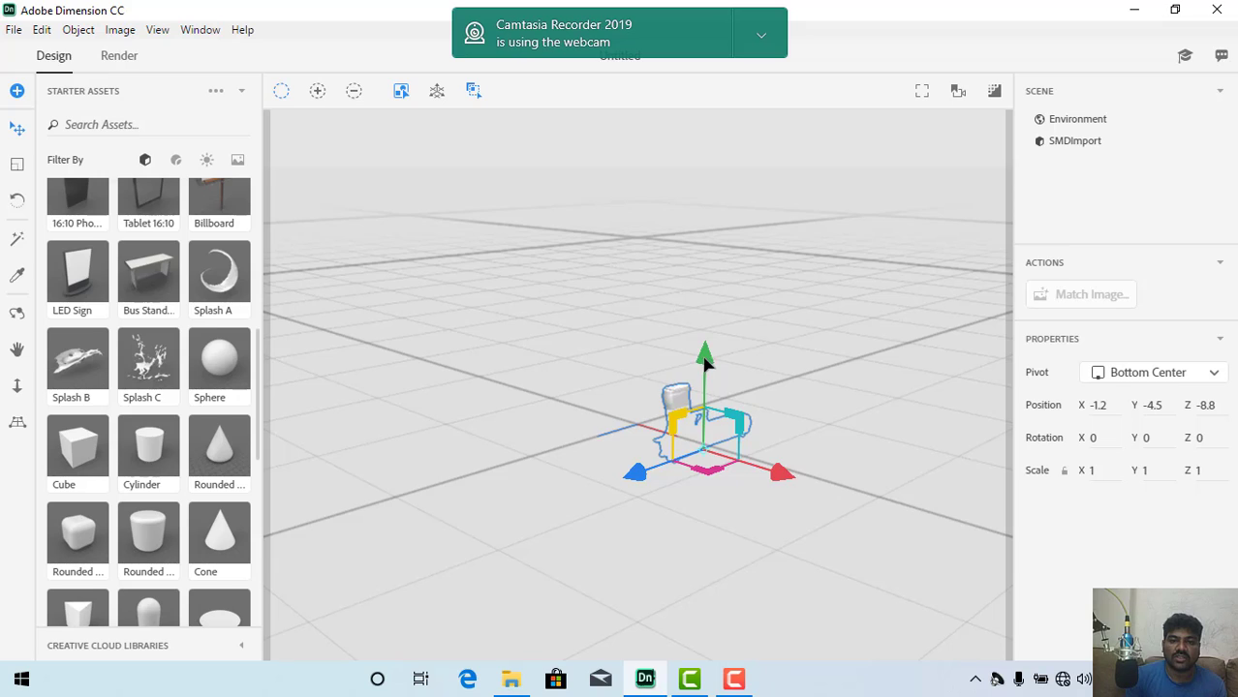
{"action": "left_click_drag", "start_coordinate": [704, 358], "coordinate": [705, 314]}
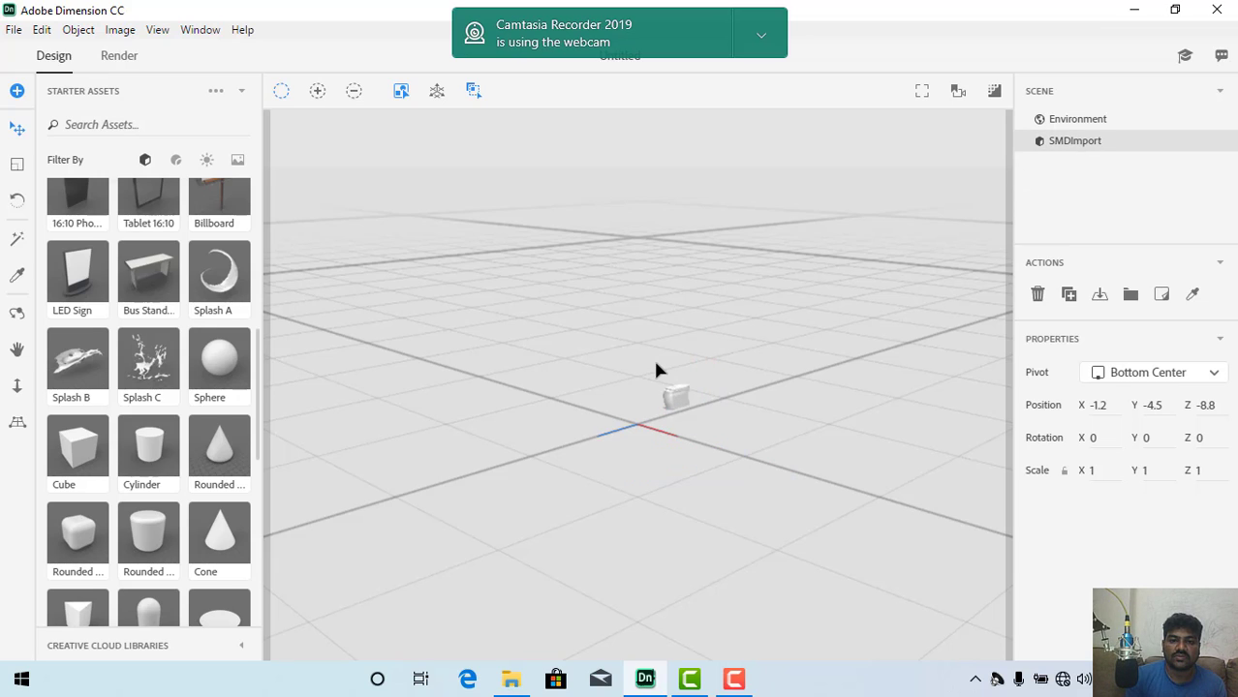
{"action": "left_click", "coordinate": [676, 407]}
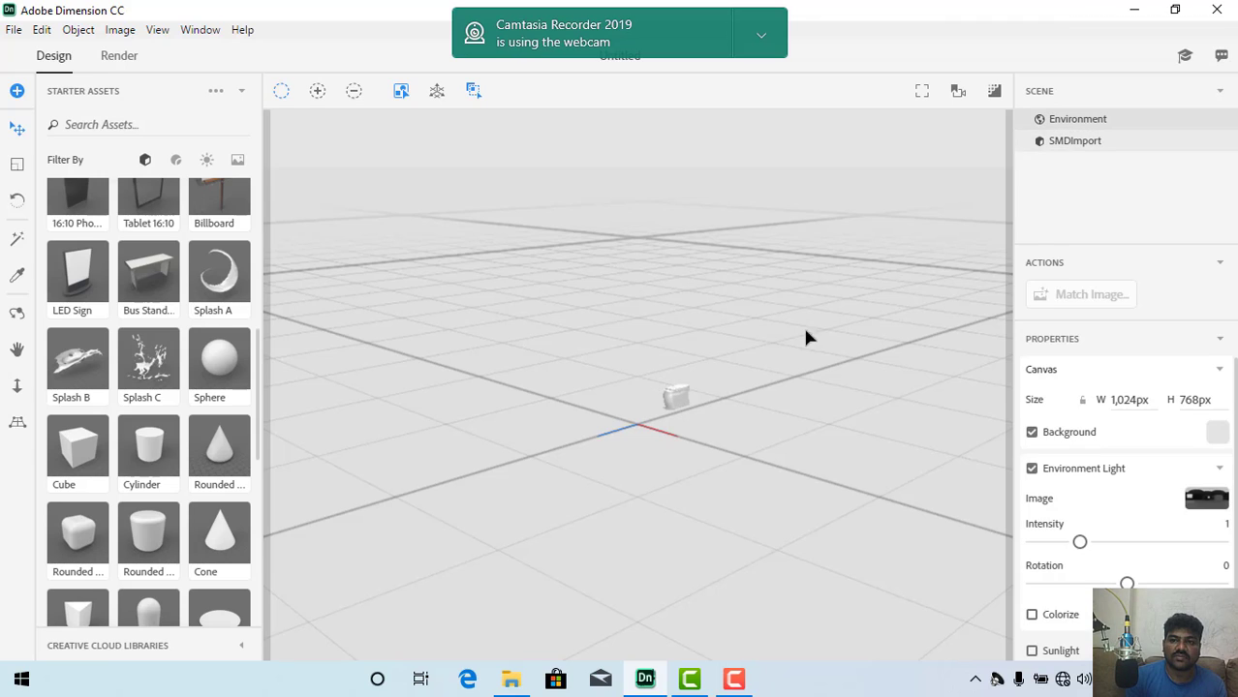
{"action": "left_click", "coordinate": [1079, 143]}
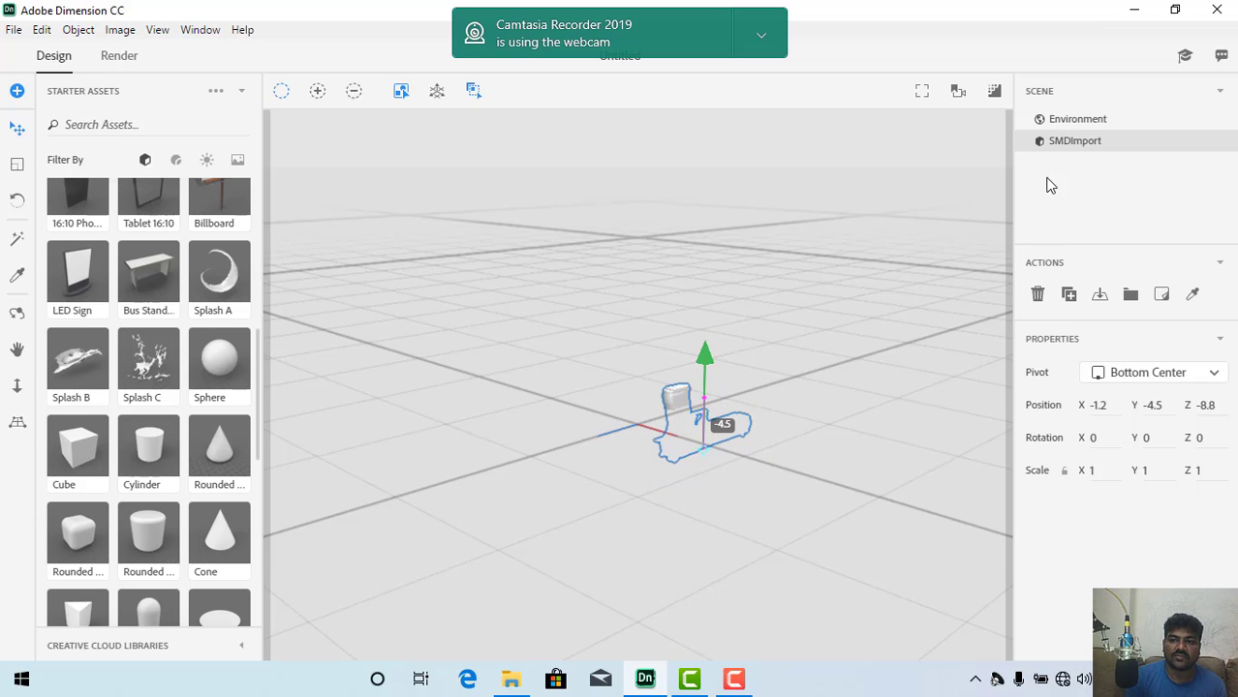
{"action": "left_click_drag", "start_coordinate": [706, 349], "coordinate": [28, 319]}
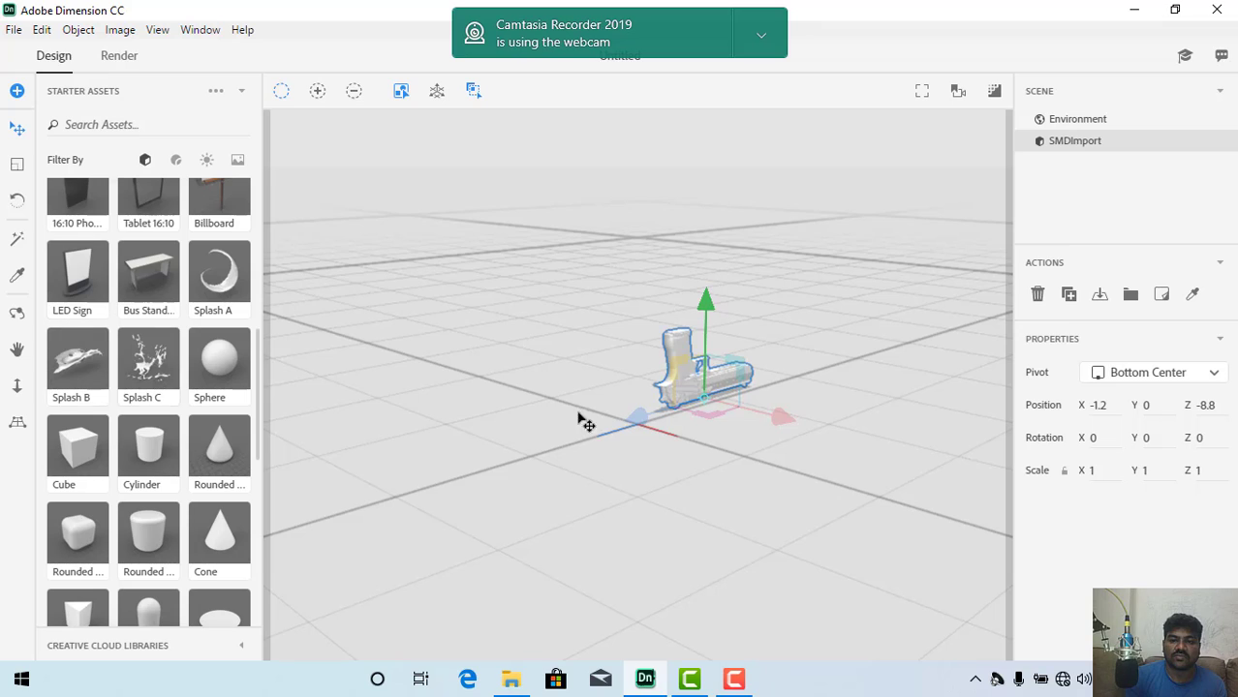
Step: Rotate the pistol 90 degrees around its Z axis to lay it flat on its side
{"action": "left_click", "coordinate": [16, 313]}
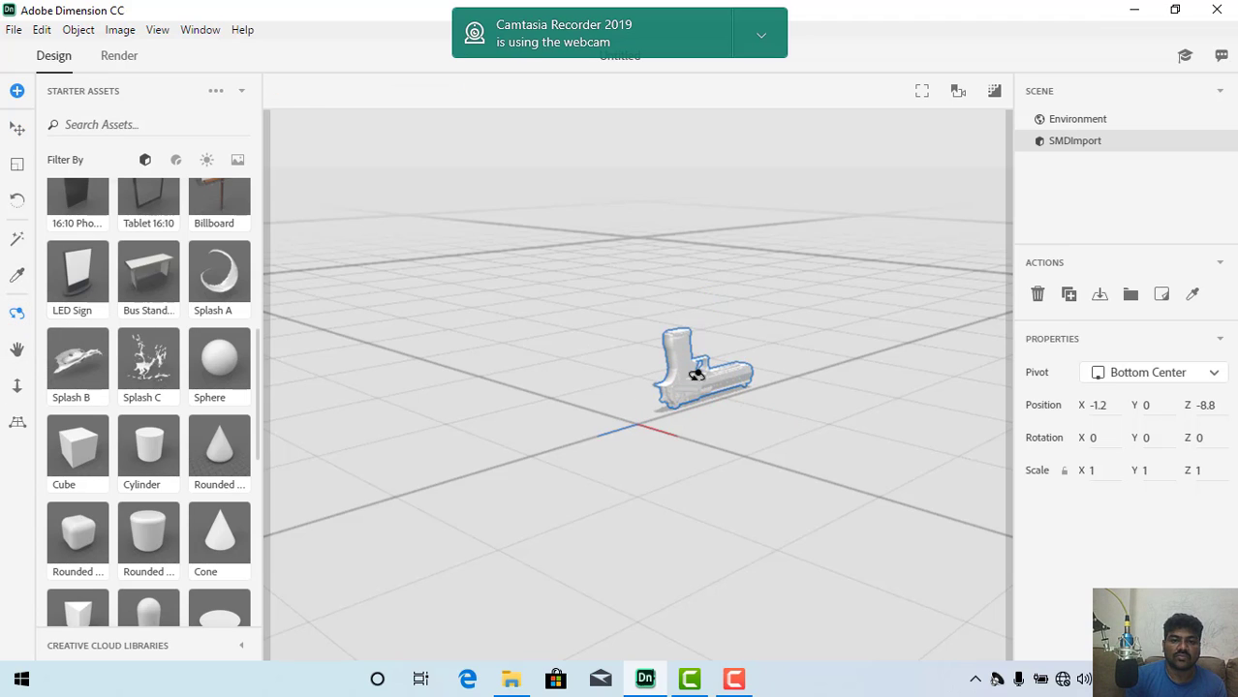
{"action": "left_click", "coordinate": [17, 200]}
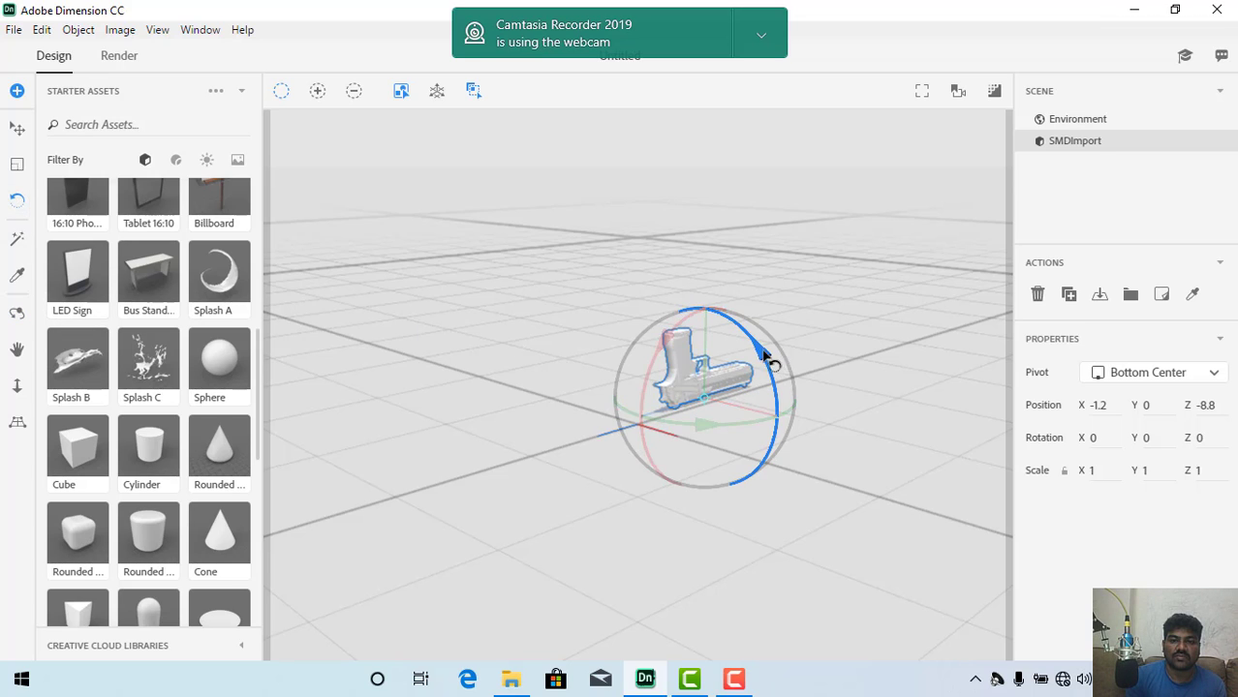
{"action": "left_click_drag", "start_coordinate": [768, 358], "coordinate": [589, 315]}
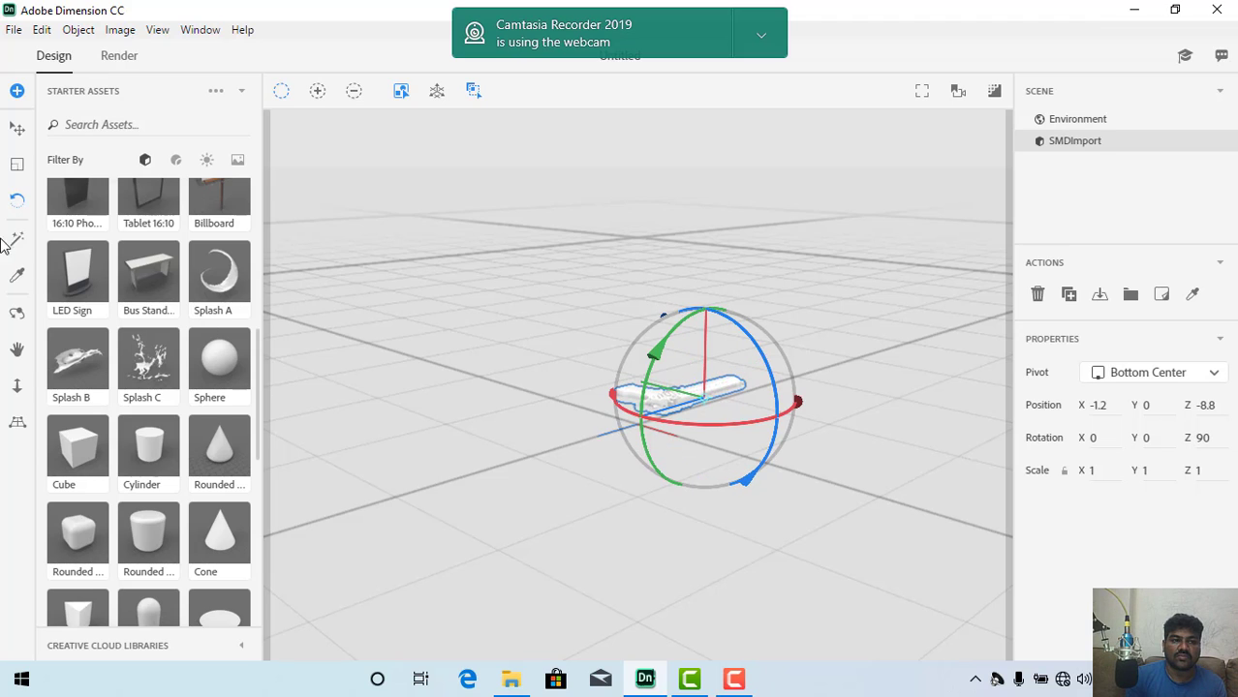
Step: Lift the flat-lying pistol slightly above the ground to Y position 0.6, and deselect it
{"action": "left_click", "coordinate": [18, 128]}
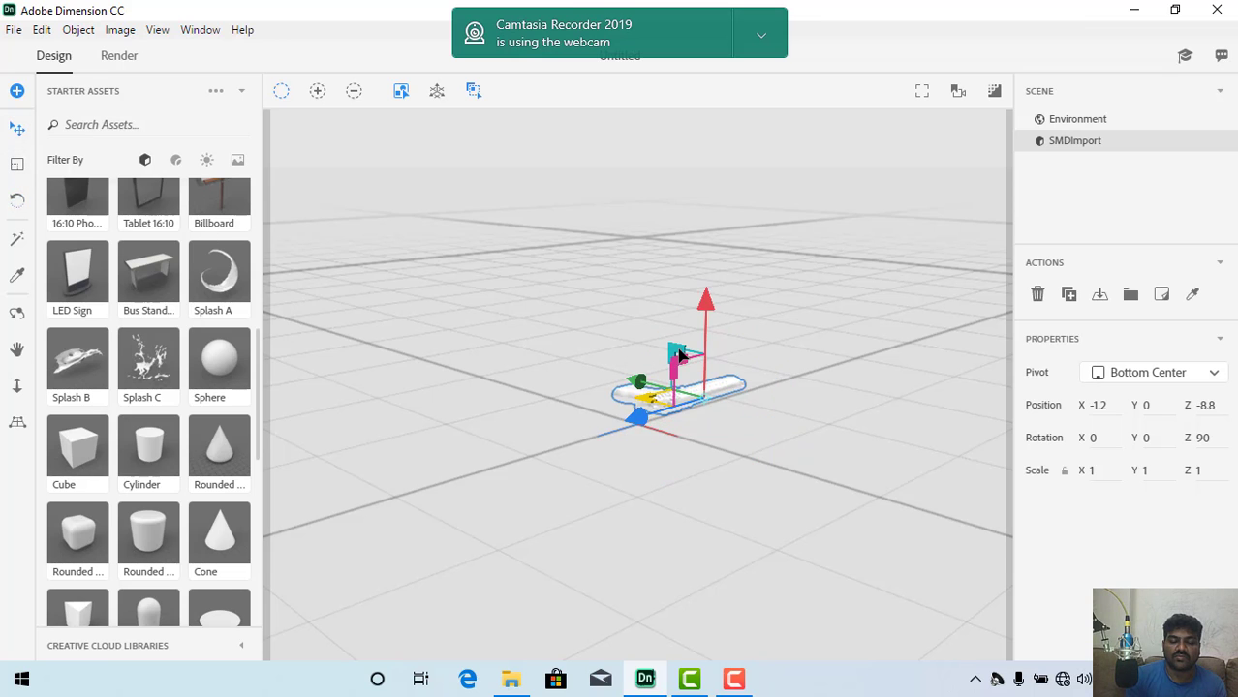
{"action": "scroll", "coordinate": [726, 435], "scroll_direction": "down", "scroll_amount": 1}
{"action": "scroll", "coordinate": [726, 436], "scroll_direction": "up", "scroll_amount": 3}
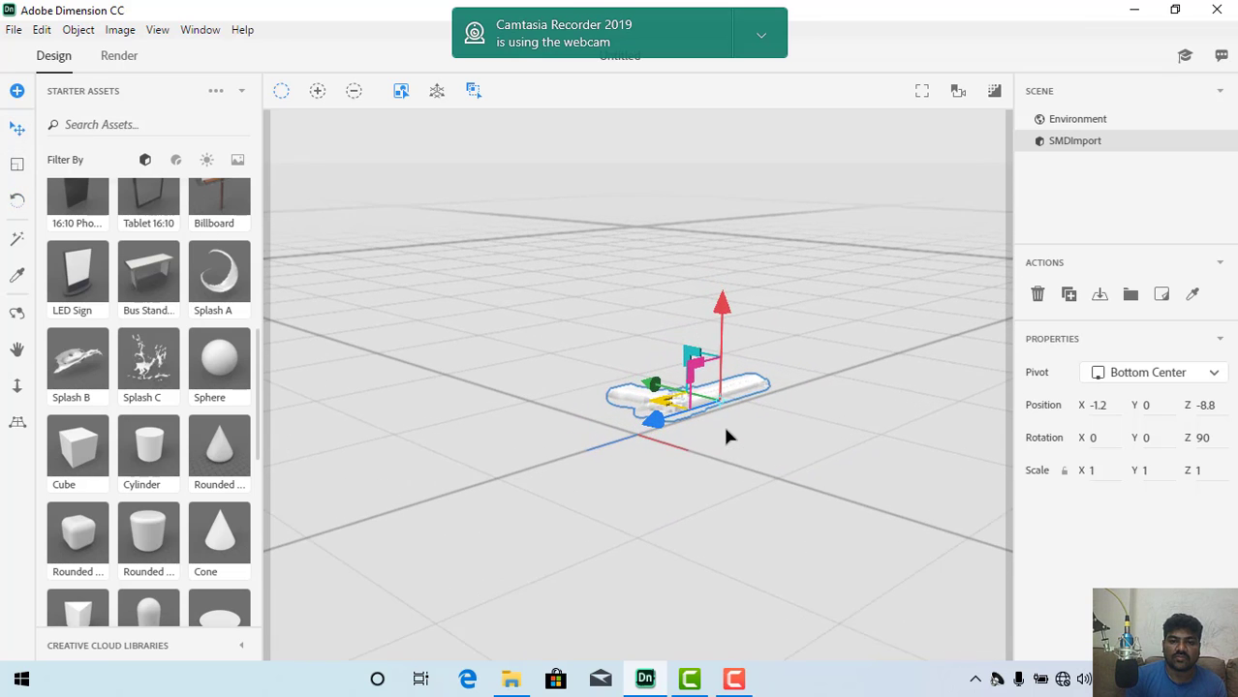
{"action": "scroll", "coordinate": [727, 436], "scroll_direction": "up", "scroll_amount": 4}
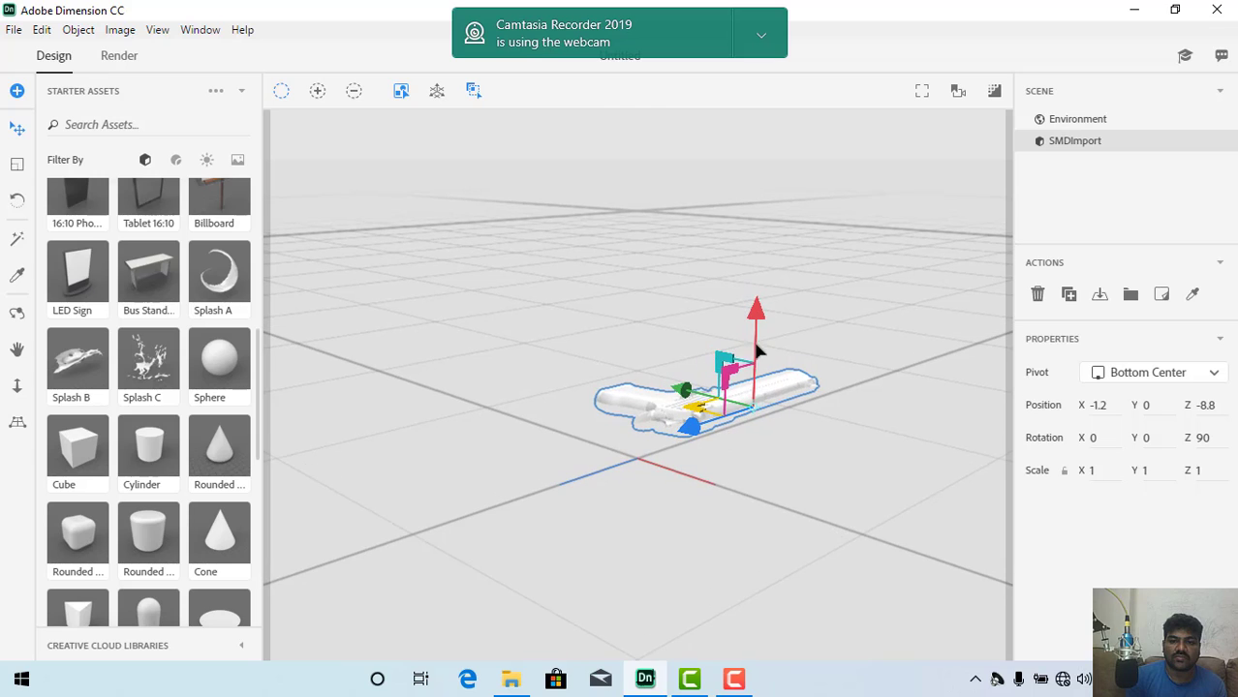
{"action": "left_click_drag", "start_coordinate": [757, 313], "coordinate": [757, 291]}
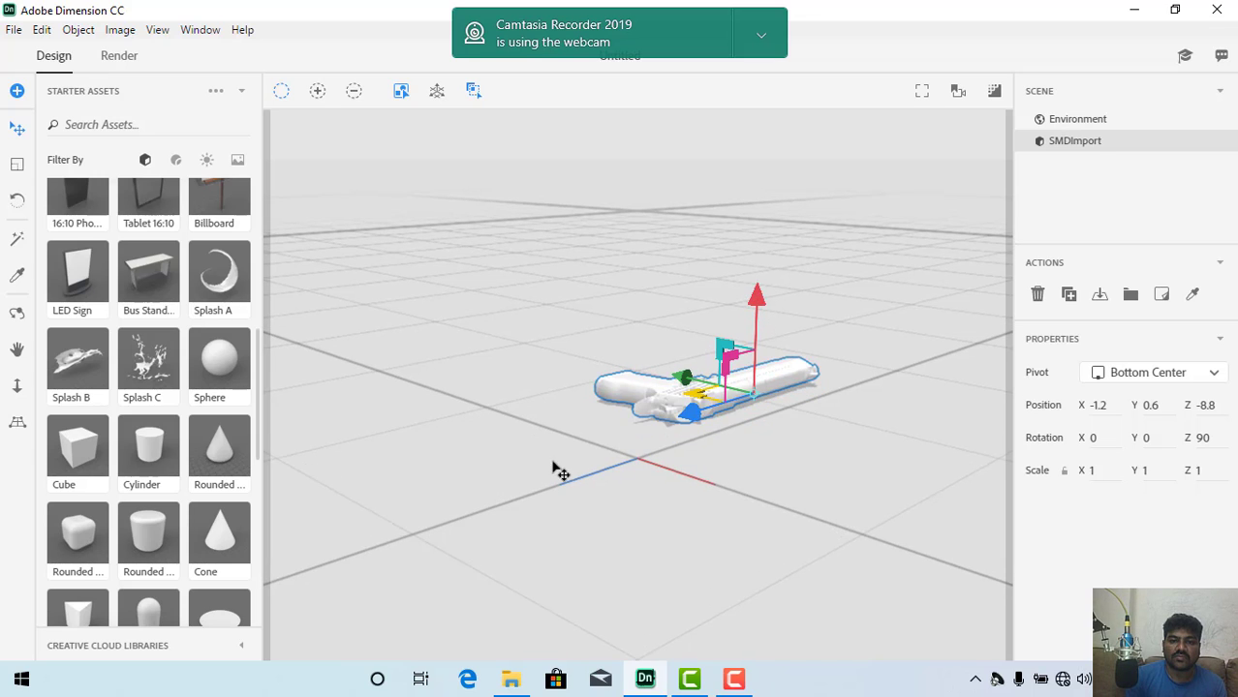
{"action": "left_click", "coordinate": [598, 480]}
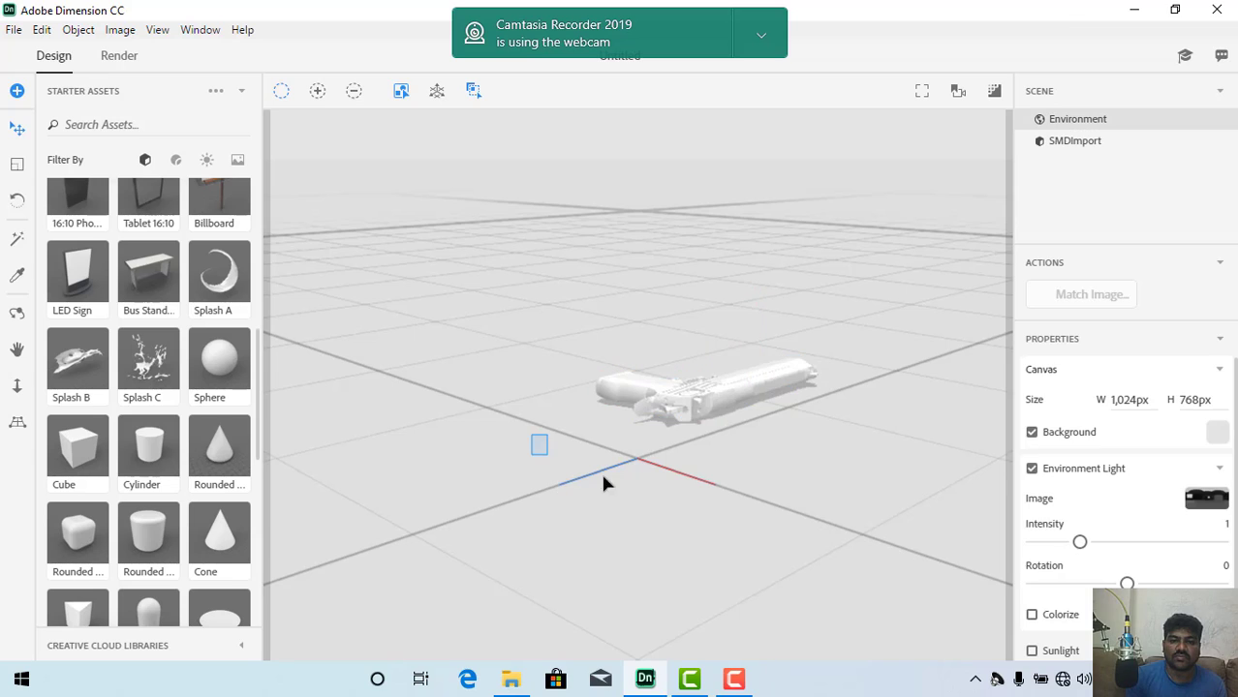
Step: Move the pistol near the centre of the grid, to X position 2 and Z position 0.1
{"action": "left_click", "coordinate": [713, 383]}
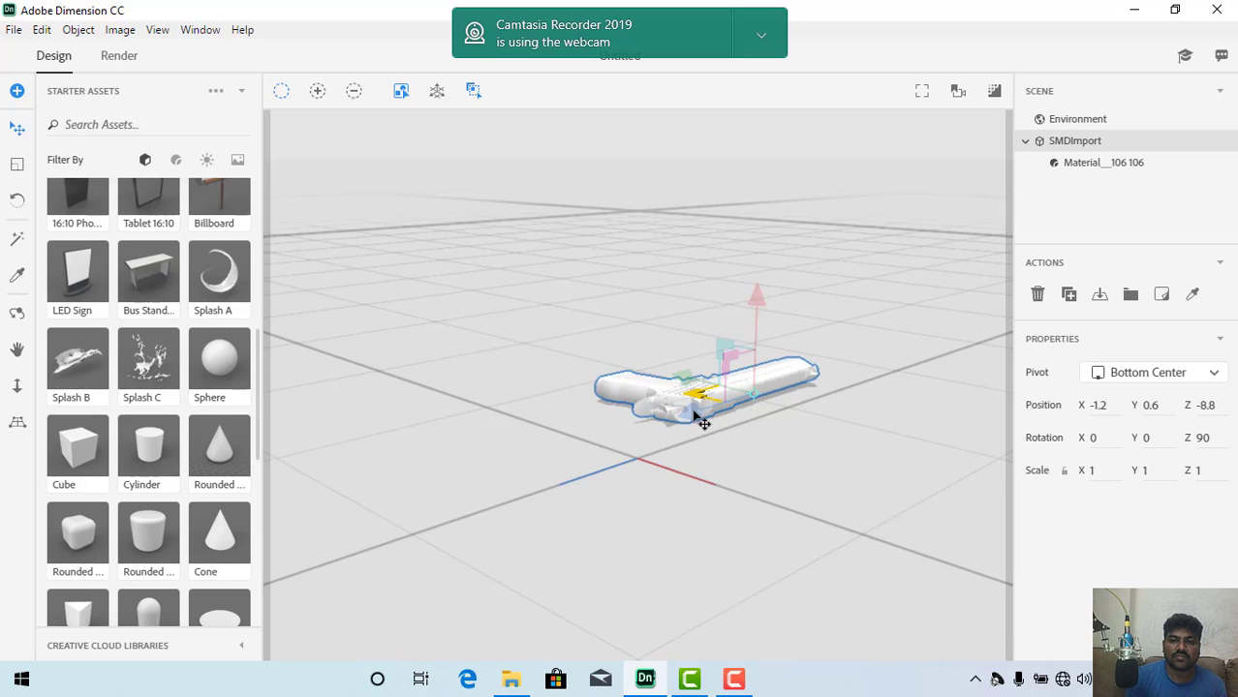
{"action": "left_click_drag", "start_coordinate": [695, 416], "coordinate": [535, 478]}
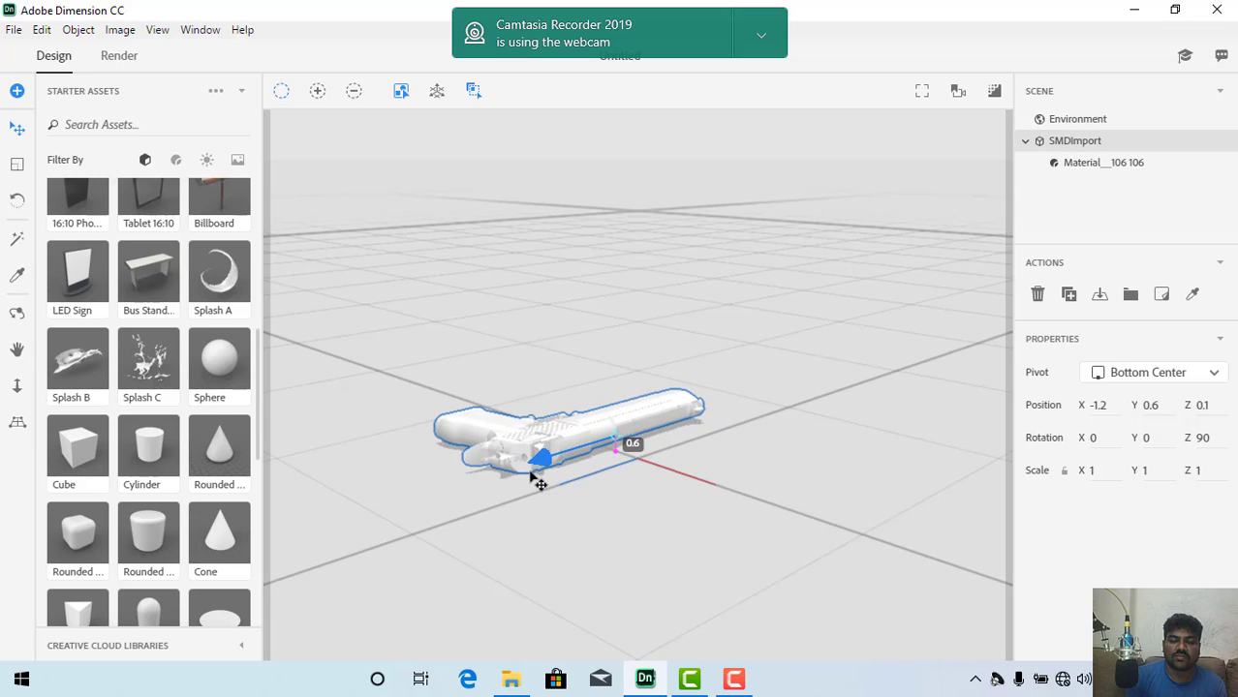
{"action": "left_click_drag", "start_coordinate": [557, 417], "coordinate": [617, 454]}
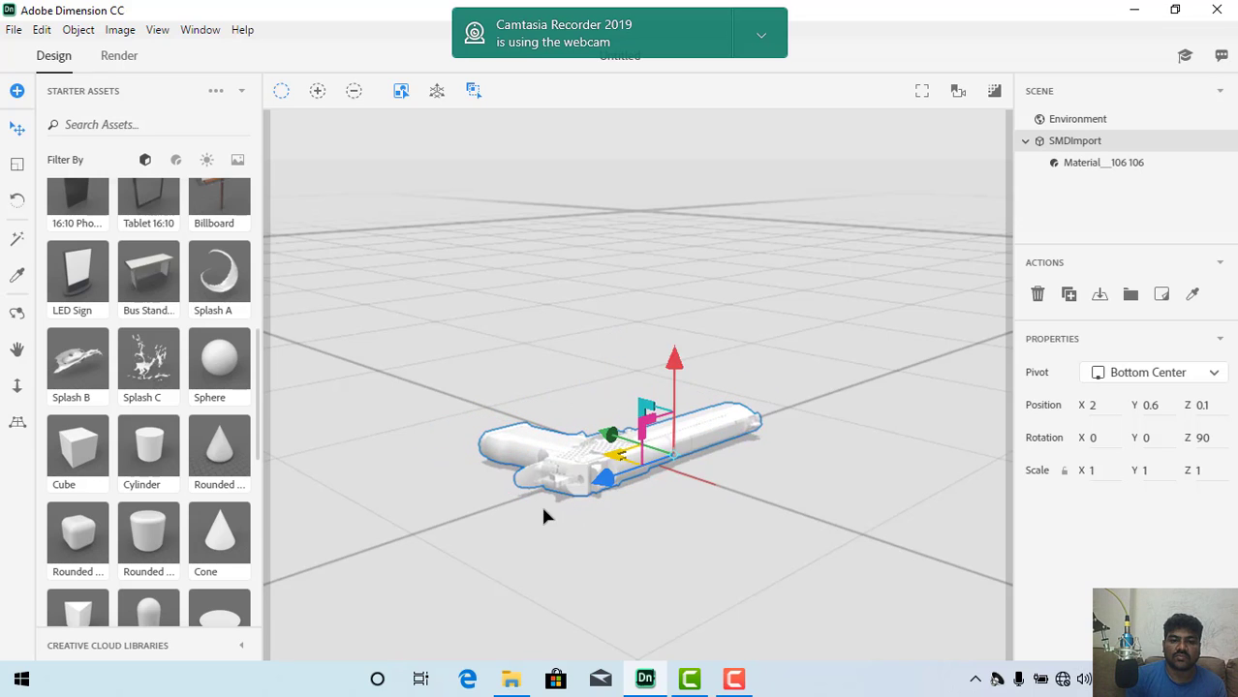
{"action": "left_click", "coordinate": [527, 524]}
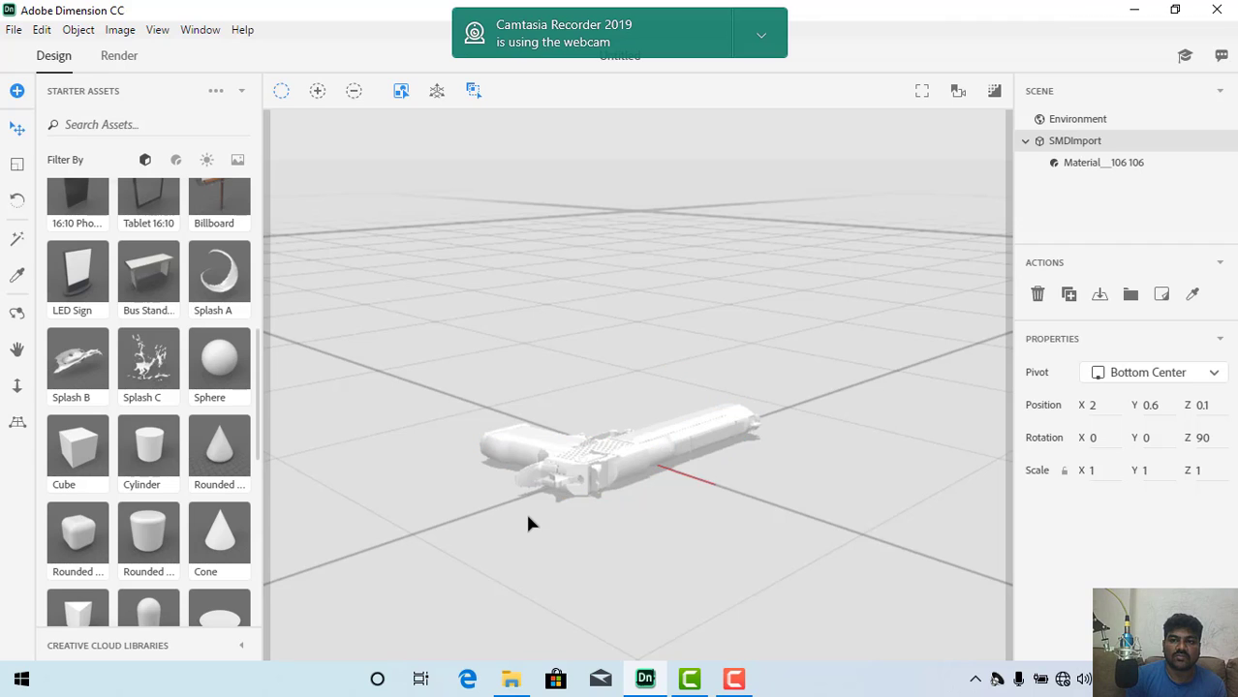
Step: Apply the Brushed Titanium material from the starter assets to the pistol's material
{"action": "left_click", "coordinate": [1039, 148]}
{"action": "left_click", "coordinate": [1026, 142]}
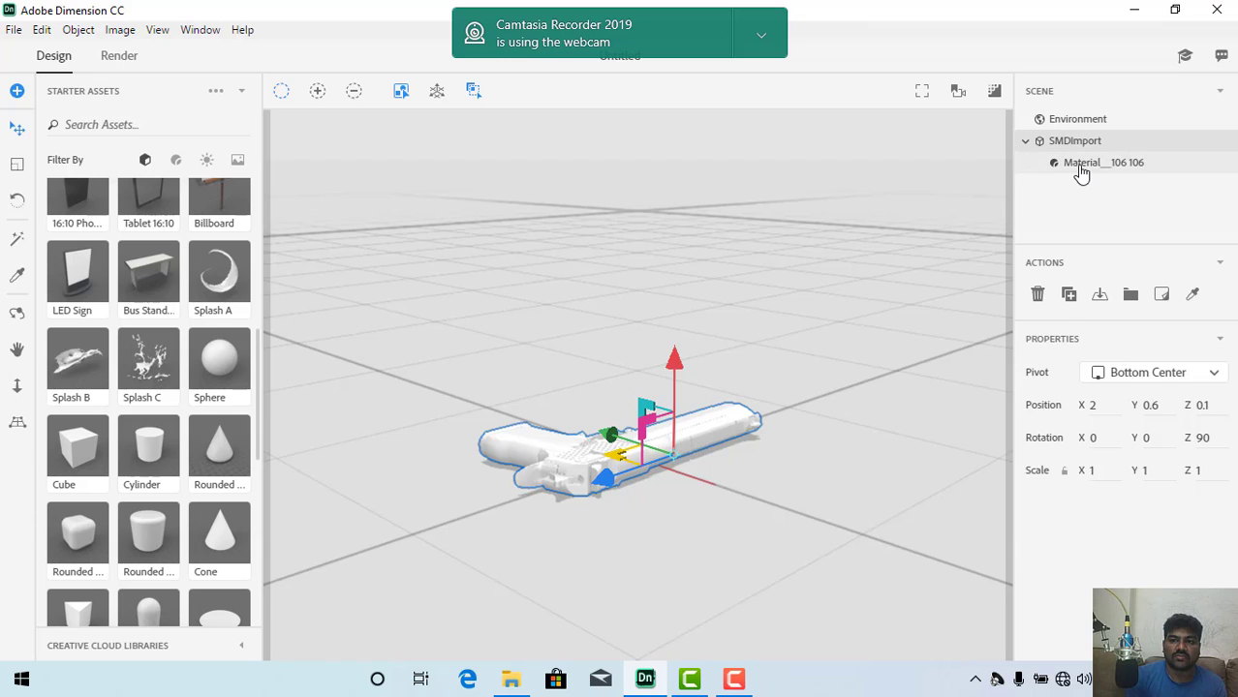
{"action": "left_click", "coordinate": [1078, 166]}
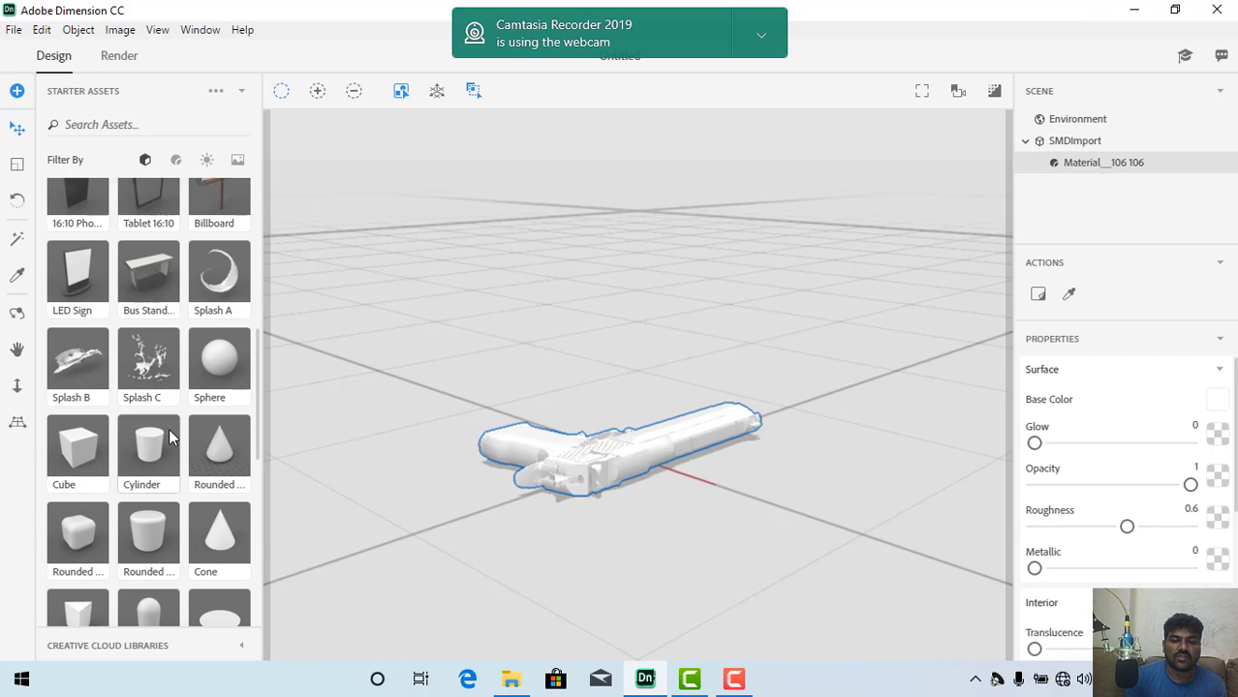
{"action": "scroll", "coordinate": [170, 438], "scroll_direction": "up", "scroll_amount": 5}
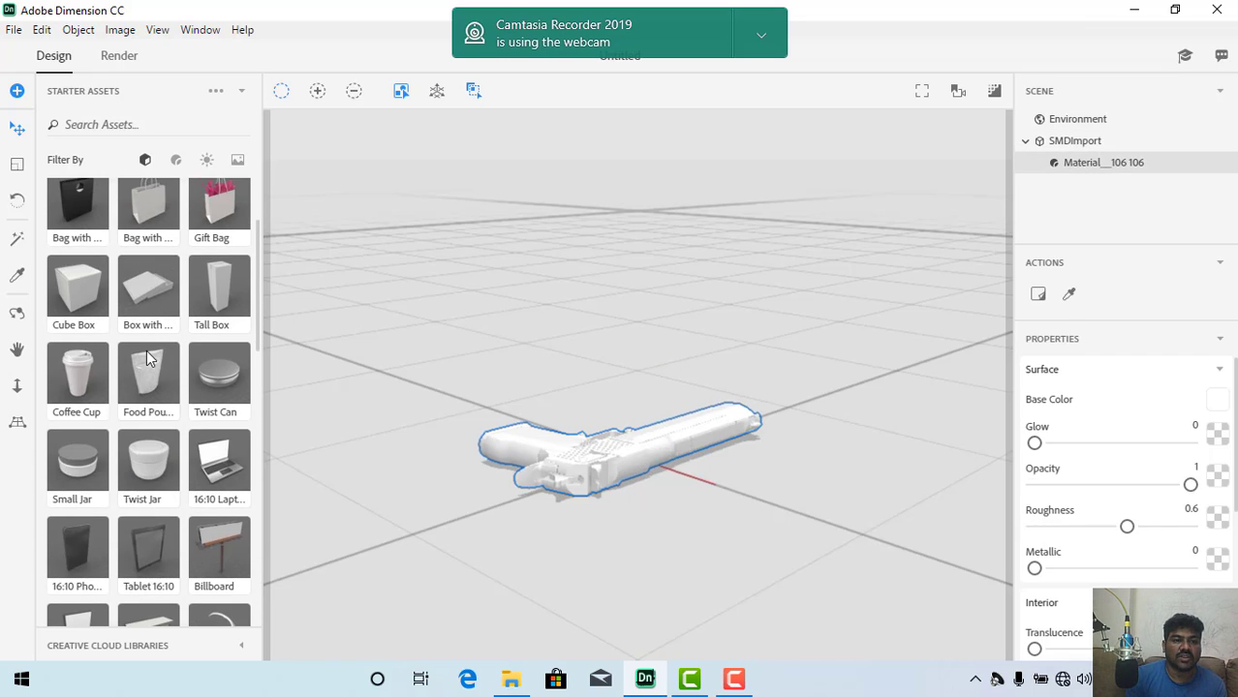
{"action": "left_click", "coordinate": [175, 160]}
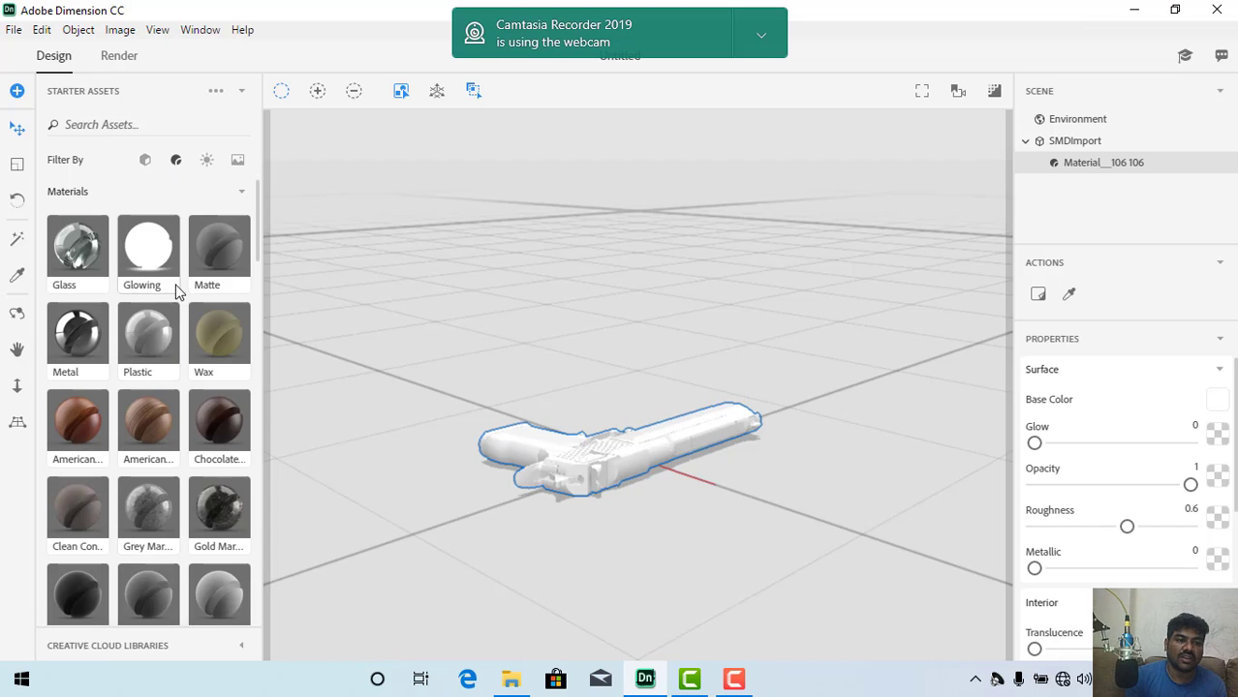
{"action": "scroll", "coordinate": [177, 378], "scroll_direction": "down", "scroll_amount": 4}
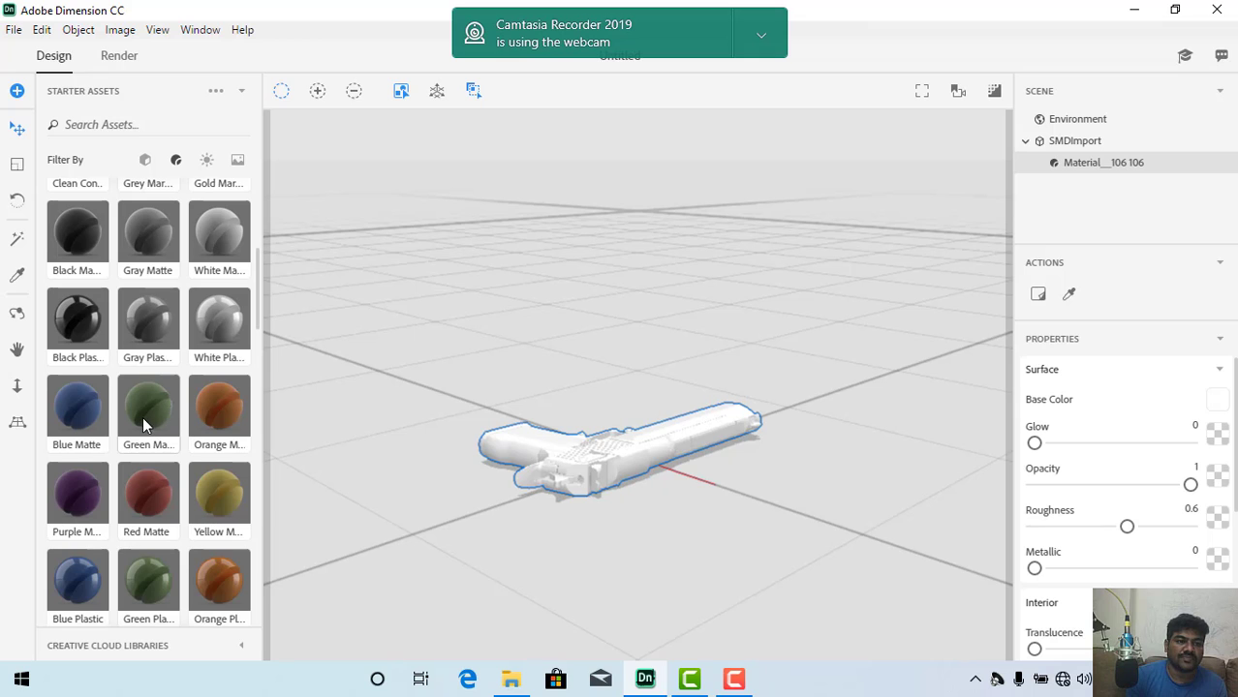
{"action": "scroll", "coordinate": [146, 422], "scroll_direction": "down", "scroll_amount": 1}
{"action": "scroll", "coordinate": [100, 438], "scroll_direction": "down", "scroll_amount": 5}
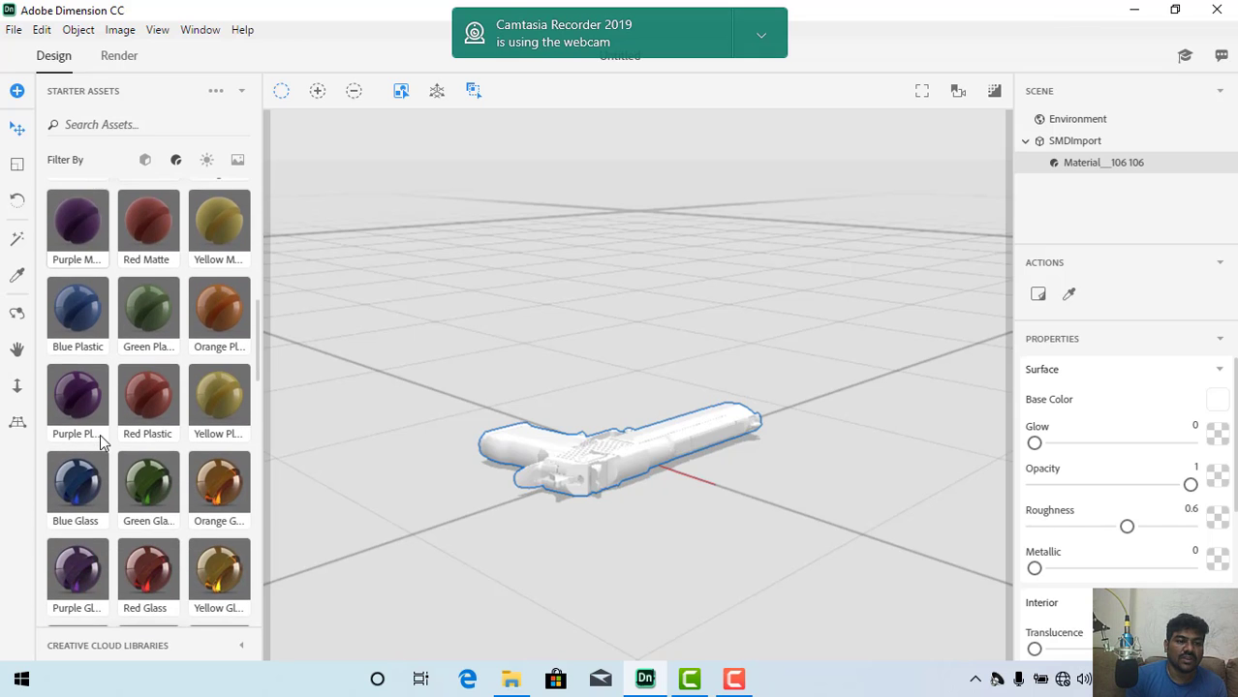
{"action": "scroll", "coordinate": [100, 434], "scroll_direction": "down", "scroll_amount": 6}
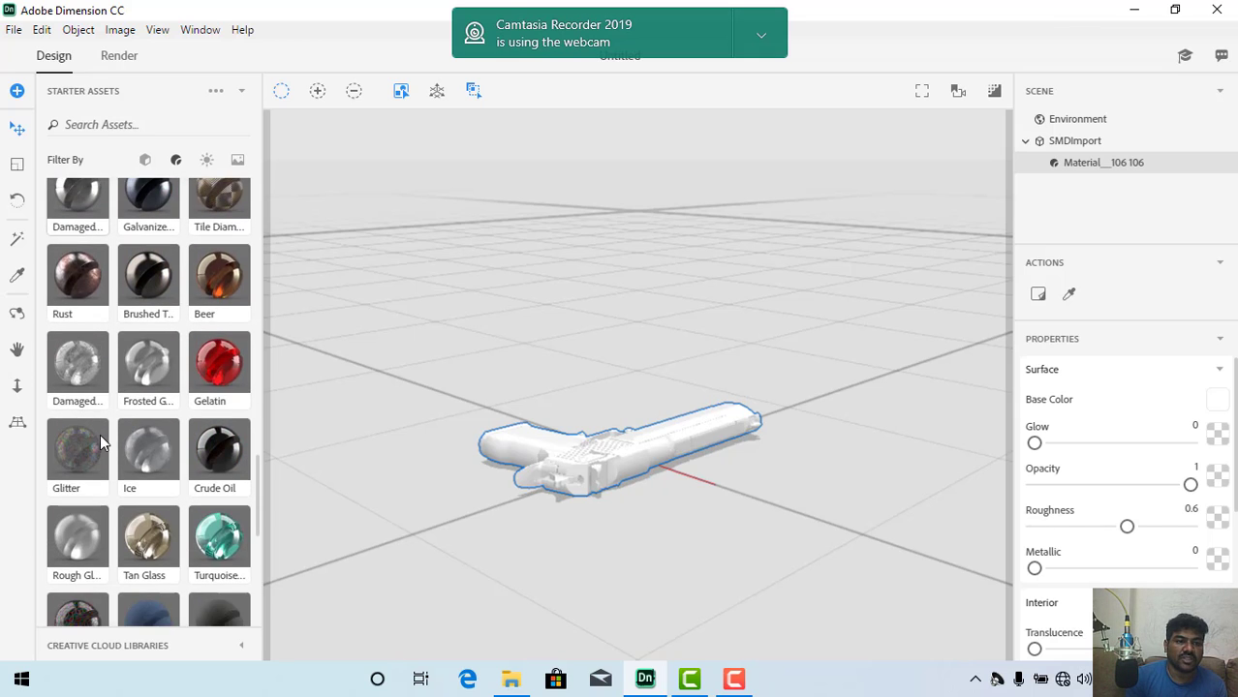
{"action": "scroll", "coordinate": [100, 434], "scroll_direction": "up", "scroll_amount": 1}
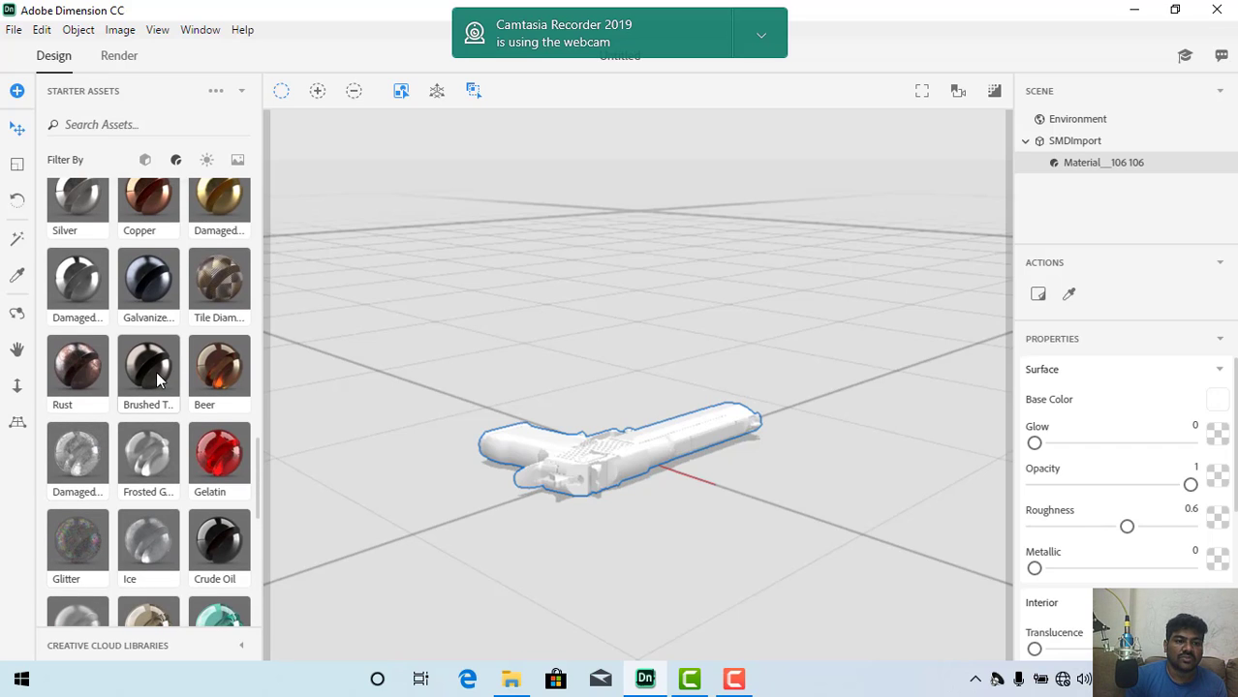
{"action": "mouse_move", "coordinate": [294, 379]}
{"action": "left_mouse_down"}
{"action": "mouse_move", "coordinate": [589, 430]}
{"action": "mouse_move", "coordinate": [609, 470]}
{"action": "left_mouse_up"}
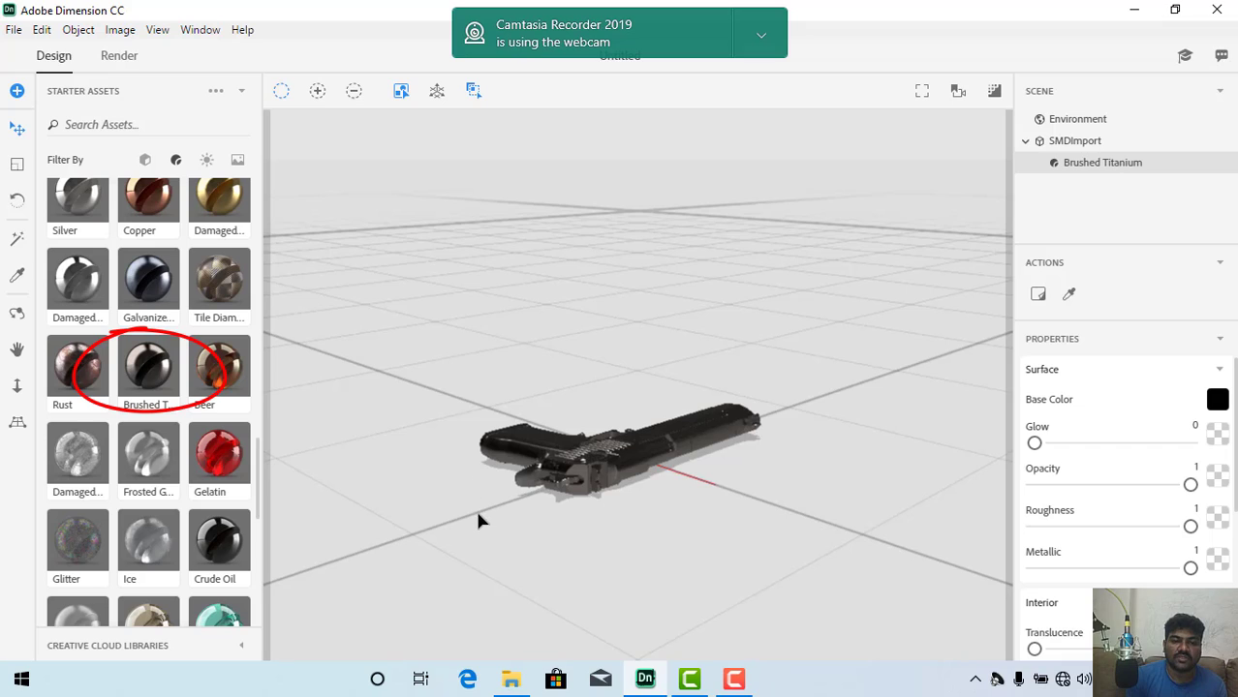
Step: Orbit around and zoom in on the pistol to examine its Brushed Titanium surface from above
{"action": "left_click", "coordinate": [17, 312]}
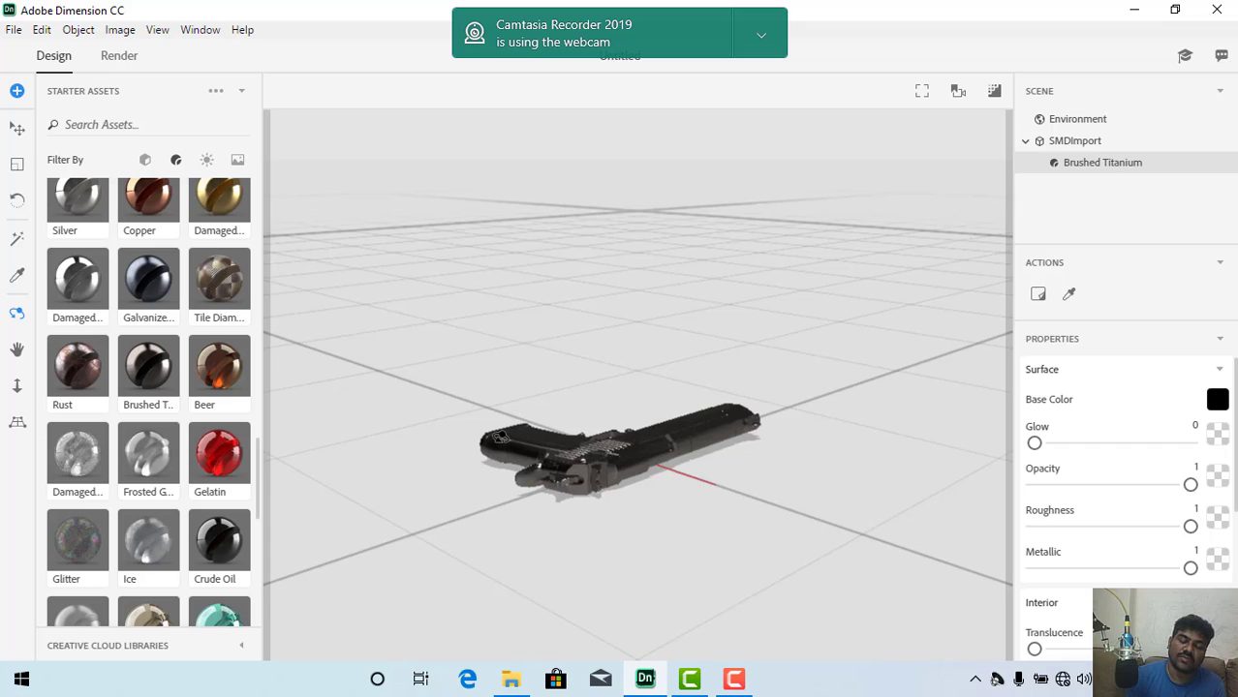
{"action": "left_click", "coordinate": [492, 427]}
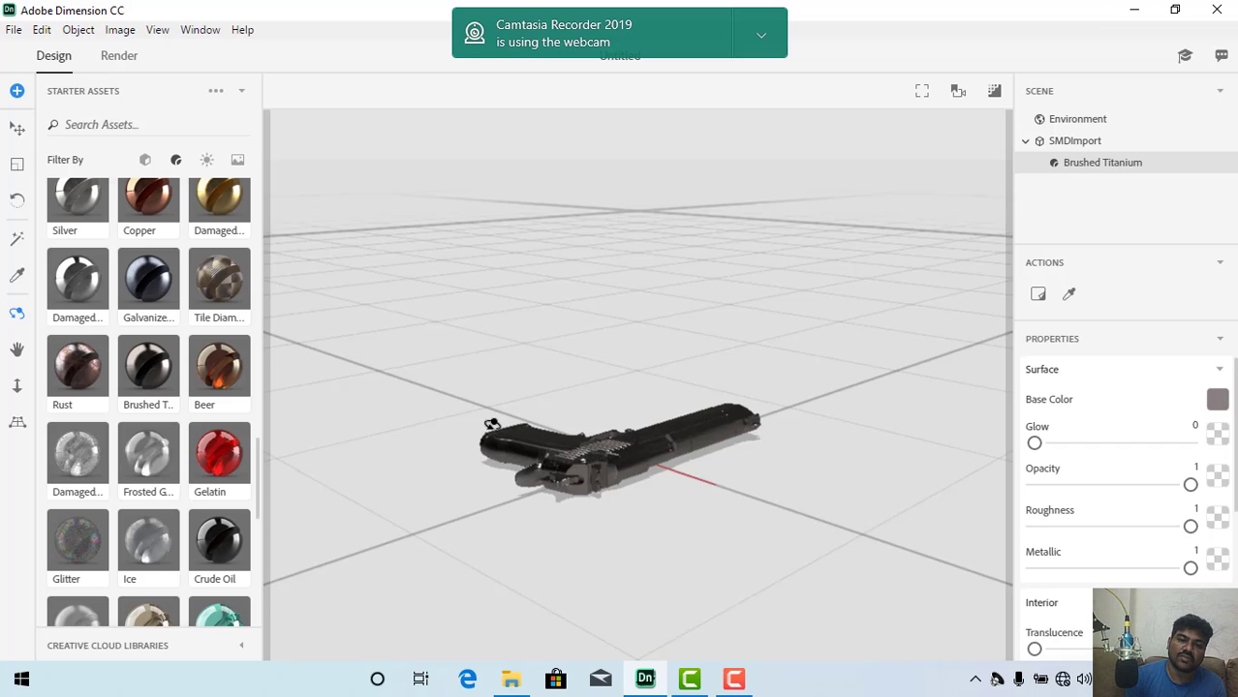
{"action": "mouse_move", "coordinate": [492, 424]}
{"action": "left_mouse_down"}
{"action": "mouse_move", "coordinate": [514, 460]}
{"action": "mouse_move", "coordinate": [754, 405]}
{"action": "mouse_move", "coordinate": [728, 519]}
{"action": "mouse_move", "coordinate": [746, 455]}
{"action": "left_mouse_up"}
{"action": "scroll", "coordinate": [744, 456], "scroll_direction": "up", "scroll_amount": 10}
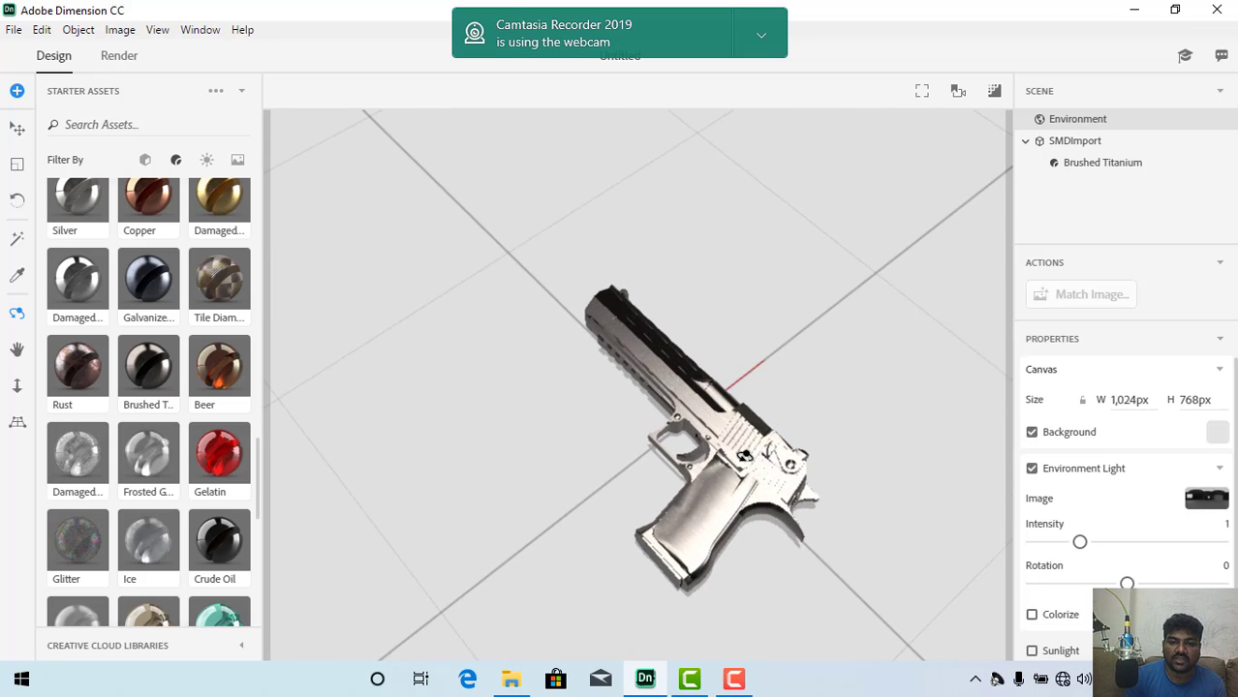
{"action": "scroll", "coordinate": [744, 455], "scroll_direction": "up", "scroll_amount": 2}
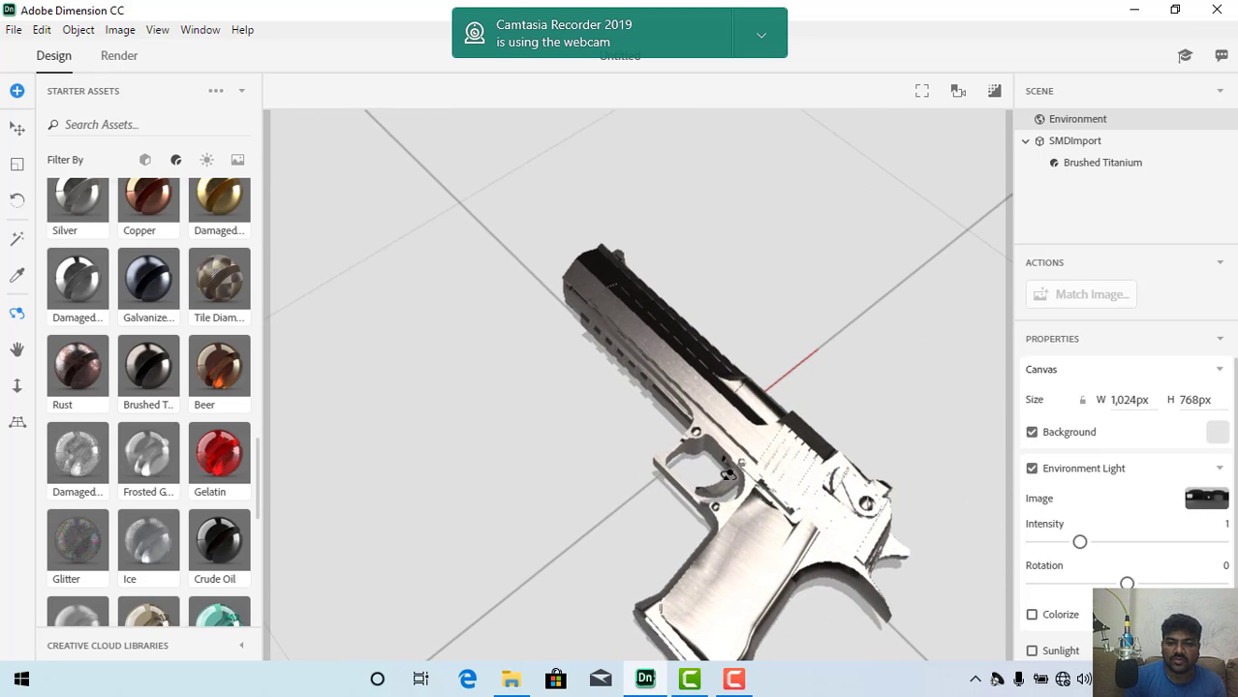
{"action": "mouse_move", "coordinate": [728, 475]}
{"action": "left_mouse_down"}
{"action": "mouse_move", "coordinate": [604, 499]}
{"action": "mouse_move", "coordinate": [651, 443]}
{"action": "mouse_move", "coordinate": [643, 531]}
{"action": "mouse_move", "coordinate": [658, 507]}
{"action": "mouse_move", "coordinate": [632, 455]}
{"action": "left_mouse_up"}
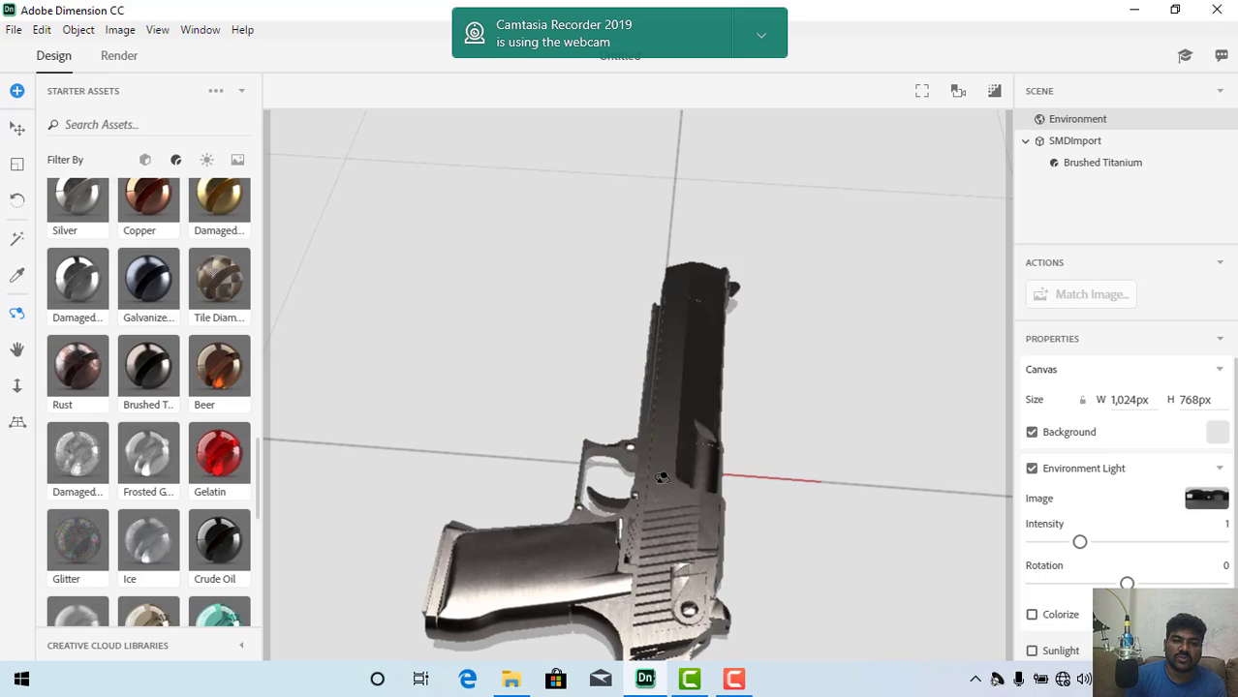
Step: Try the Rust material on the pistol and inspect its texture maps and surface from several angles
{"action": "left_click_drag", "start_coordinate": [82, 366], "coordinate": [698, 473]}
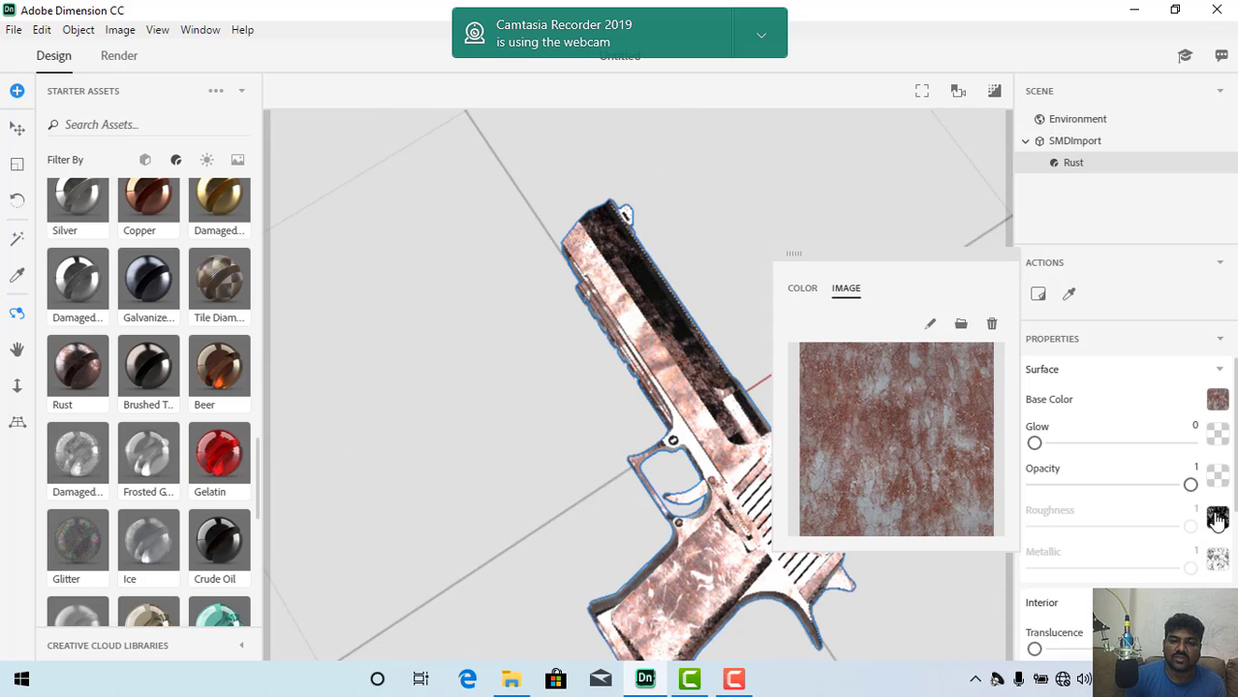
{"action": "left_click", "coordinate": [1217, 519]}
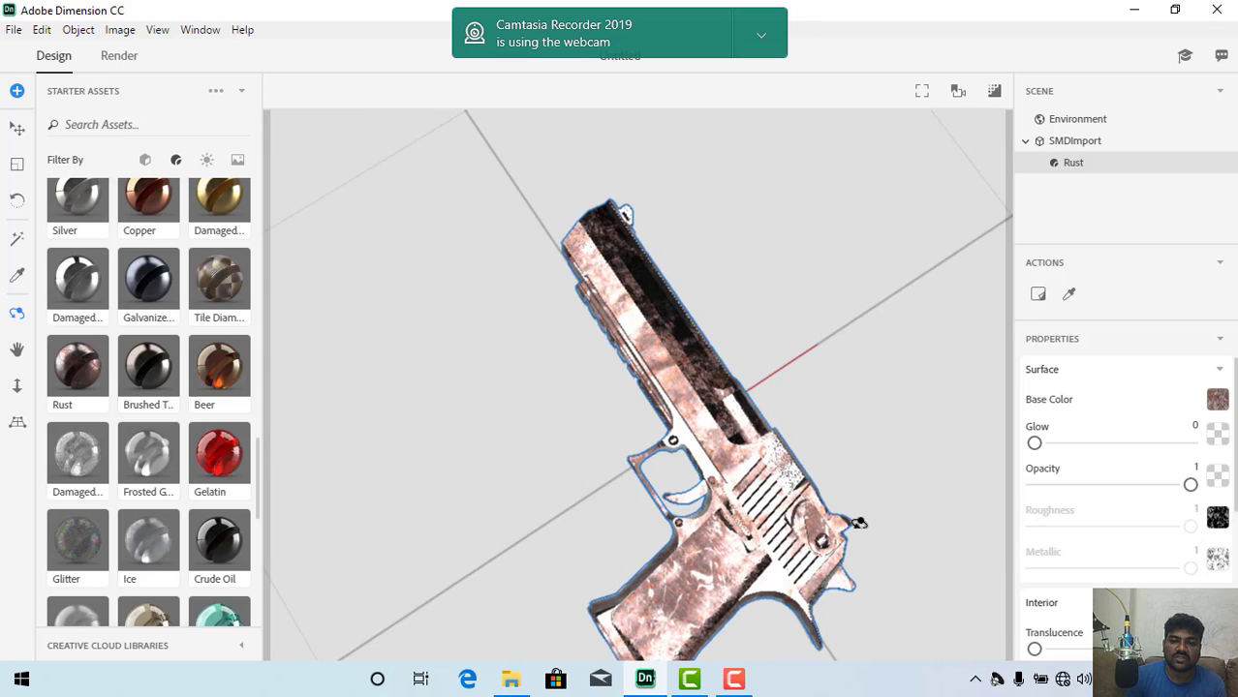
{"action": "left_click_drag", "start_coordinate": [822, 510], "coordinate": [775, 348]}
{"action": "left_click_drag", "start_coordinate": [647, 469], "coordinate": [719, 528]}
{"action": "left_click_drag", "start_coordinate": [705, 487], "coordinate": [644, 591]}
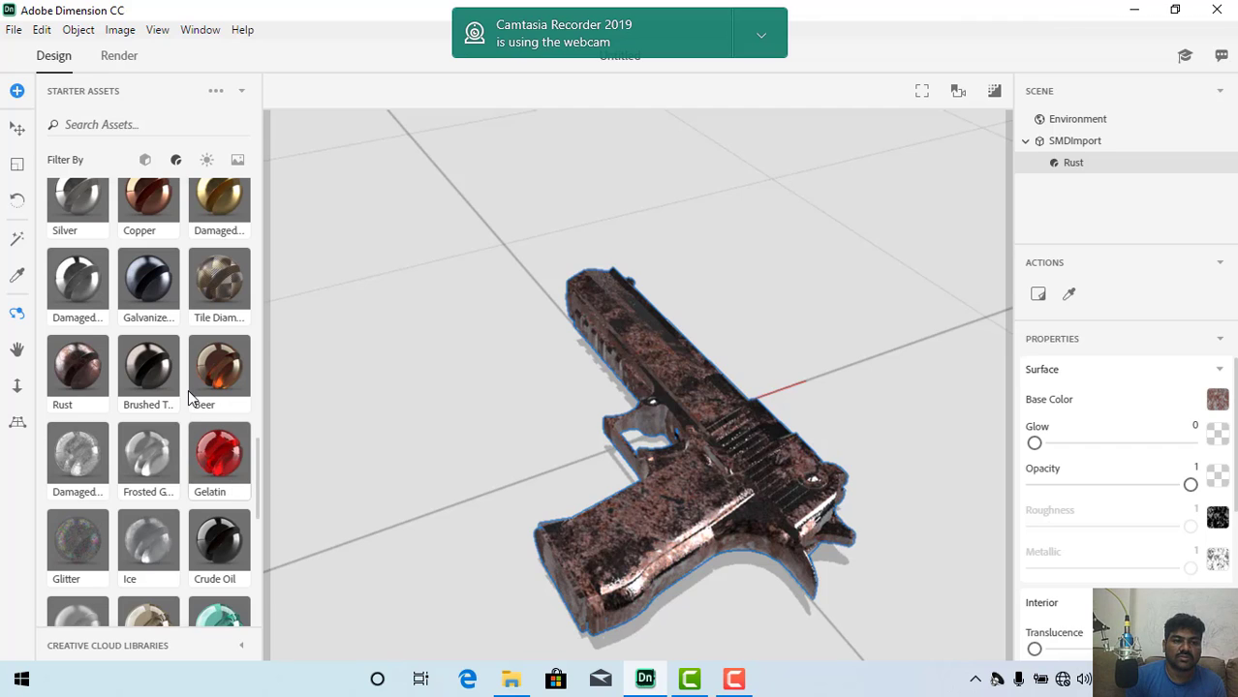
Step: Replace the pistol's Rust material with Brushed Titanium, check it from another angle and return to the scene's object list
{"action": "mouse_move", "coordinate": [156, 377]}
{"action": "left_mouse_down"}
{"action": "mouse_move", "coordinate": [485, 320]}
{"action": "mouse_move", "coordinate": [1076, 181]}
{"action": "mouse_move", "coordinate": [1078, 165]}
{"action": "left_mouse_up"}
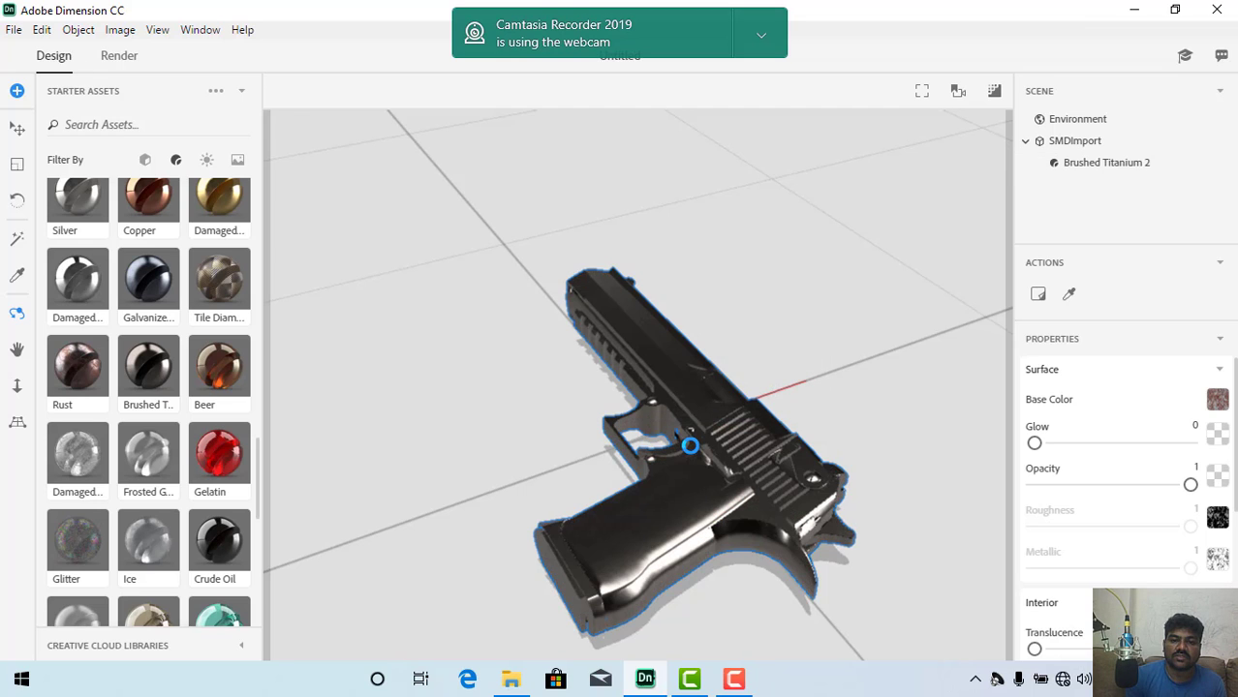
{"action": "left_click_drag", "start_coordinate": [581, 499], "coordinate": [545, 491]}
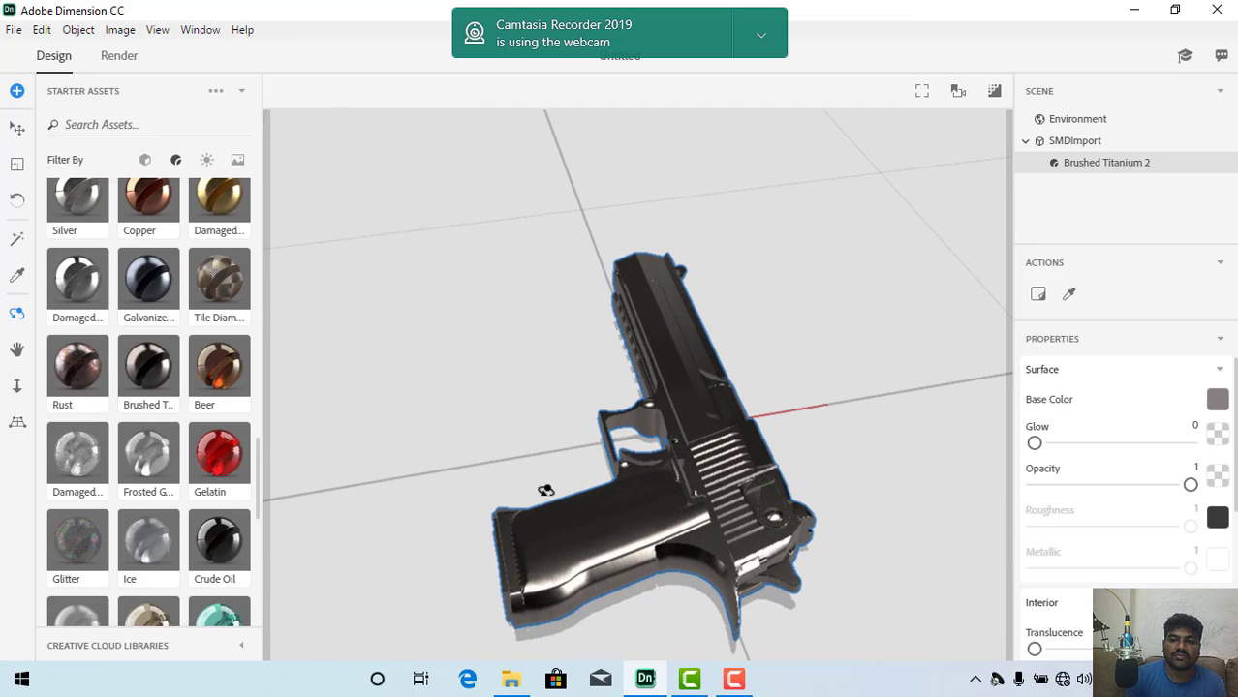
{"action": "left_click", "coordinate": [1026, 144]}
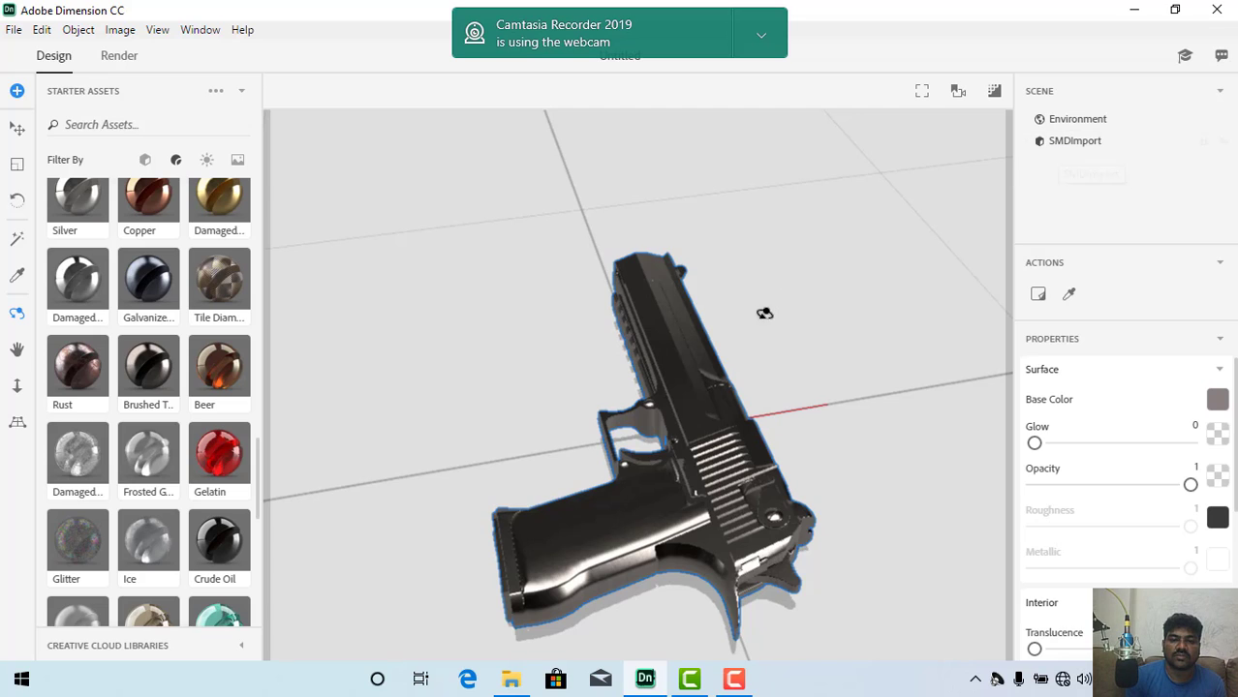
Step: Show only image assets in the starter library and apply Desert Backdrop as the scene background
{"action": "left_click", "coordinate": [237, 162]}
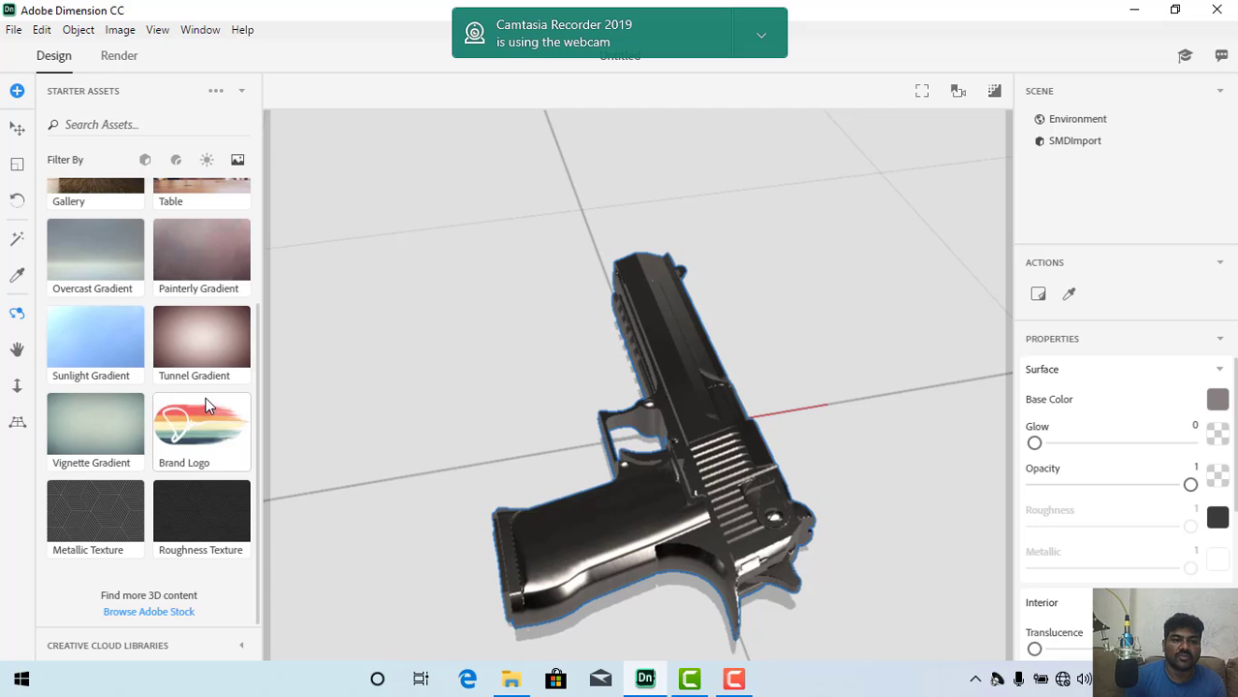
{"action": "scroll", "coordinate": [205, 405], "scroll_direction": "up", "scroll_amount": 3}
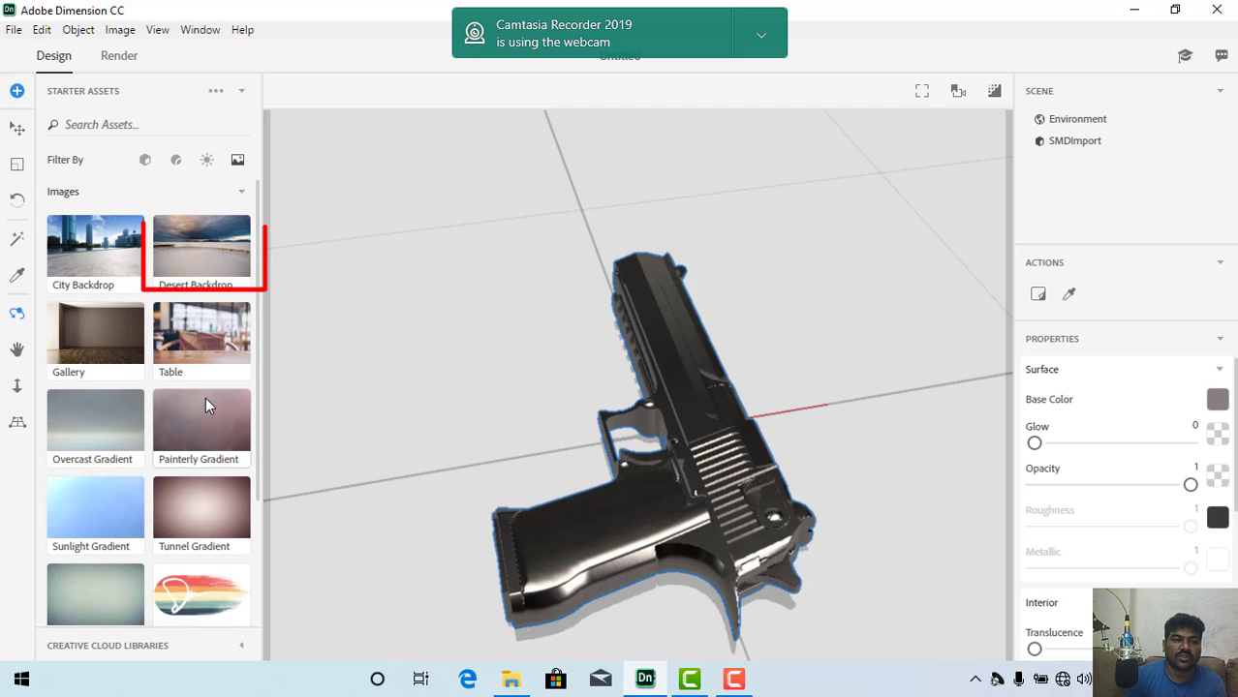
{"action": "left_click", "coordinate": [217, 262]}
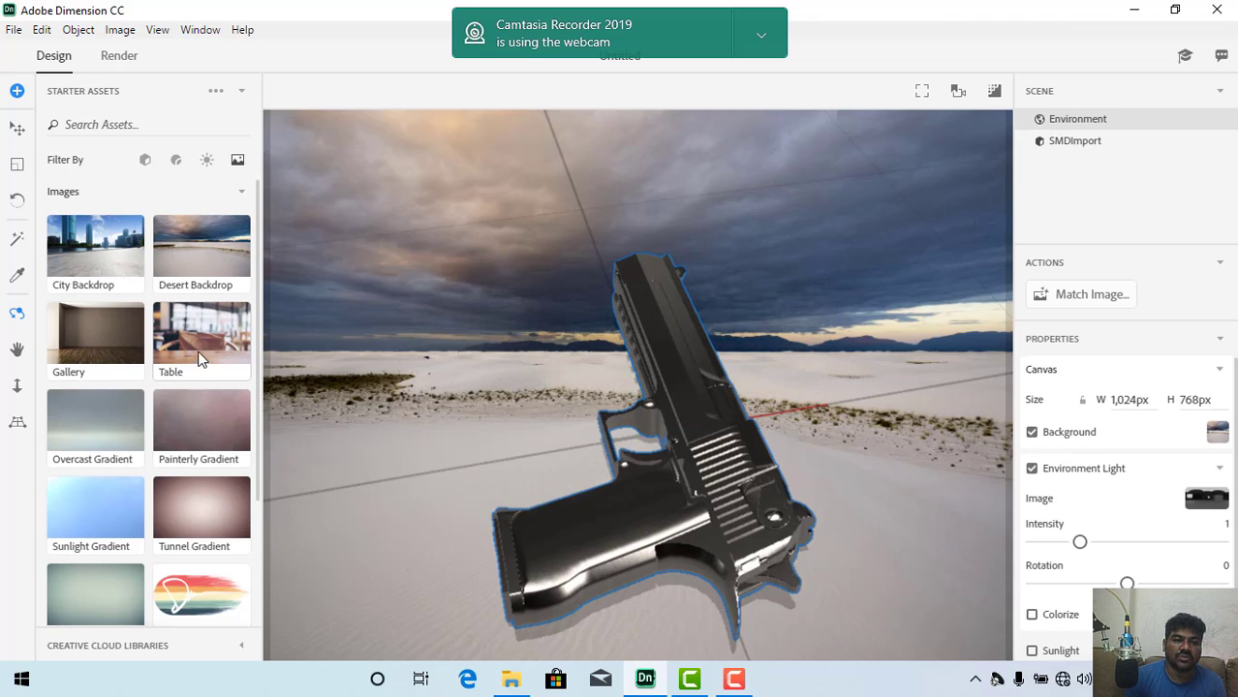
Step: Replace the background with the Table image, matching the canvas to Image Aspect Ratio and including environment light, sunlight and camera perspective
{"action": "left_click", "coordinate": [199, 346]}
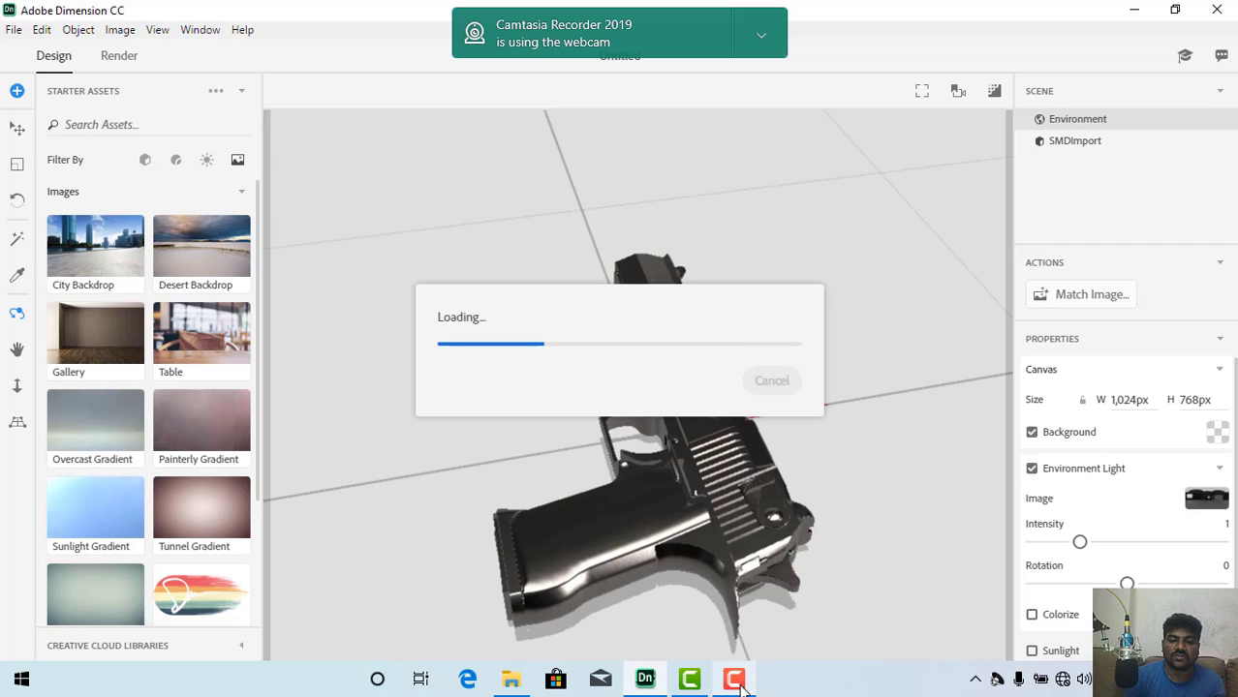
{"action": "left_click", "coordinate": [742, 689]}
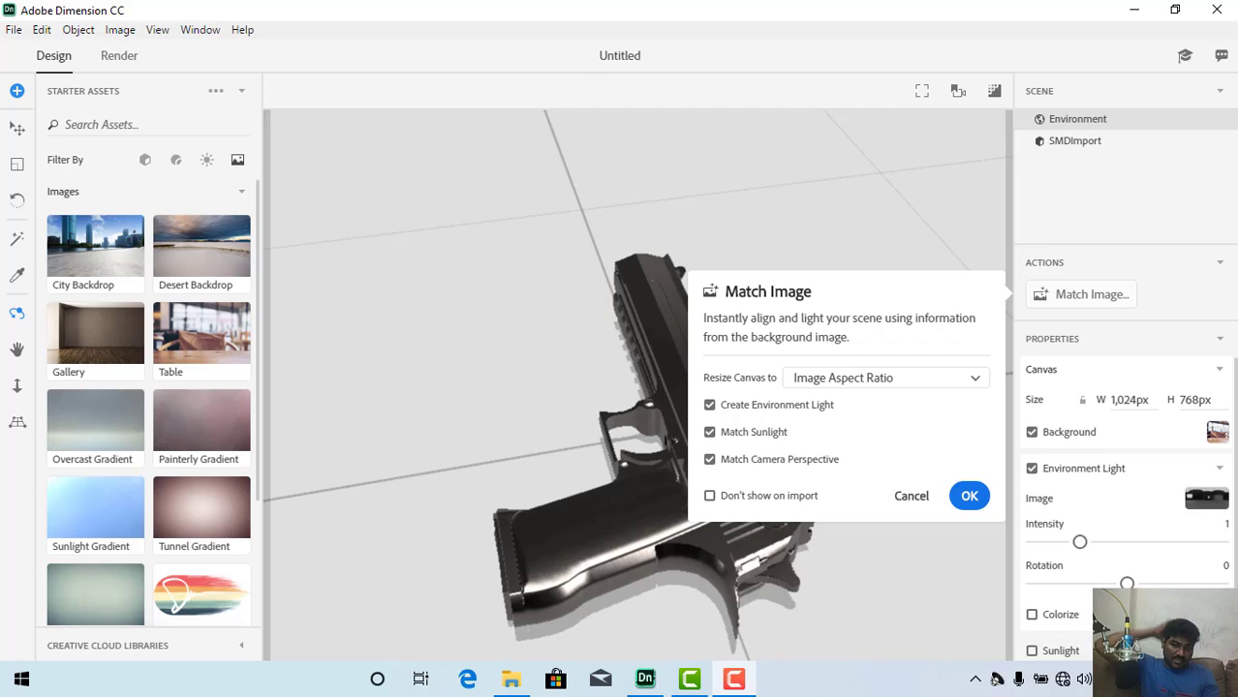
{"action": "left_click", "coordinate": [904, 386]}
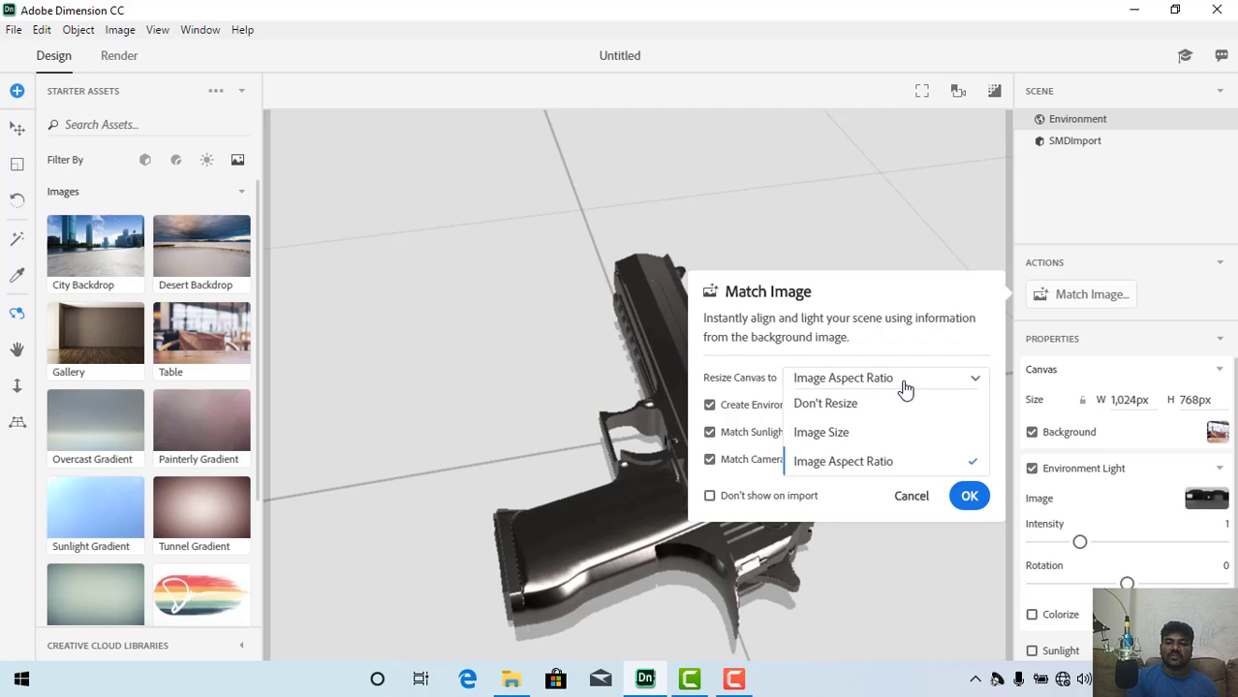
{"action": "left_click", "coordinate": [930, 495]}
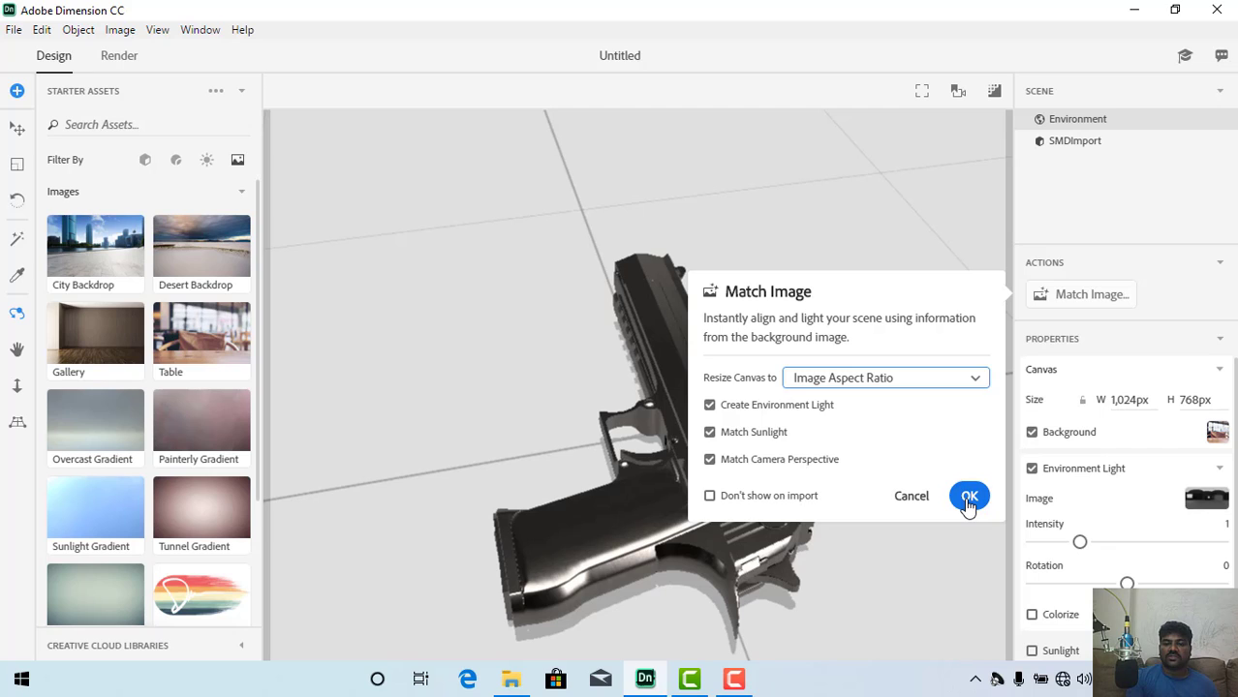
{"action": "left_click", "coordinate": [969, 500]}
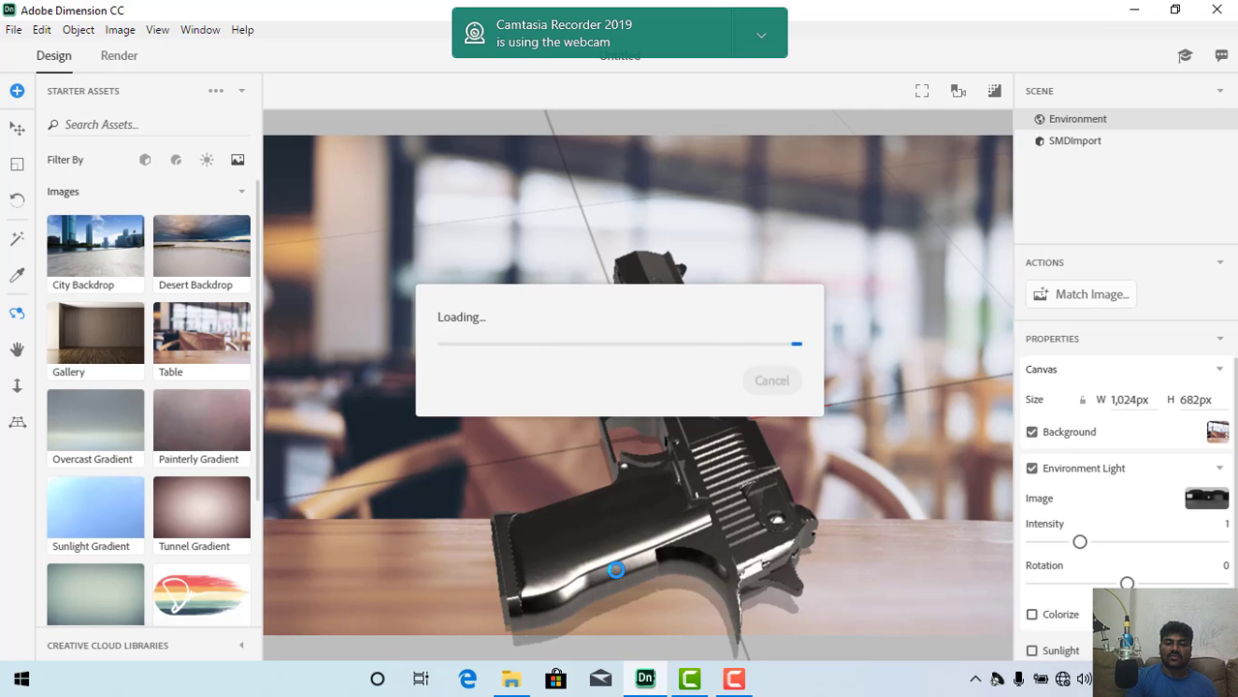
{"action": "left_click", "coordinate": [735, 682]}
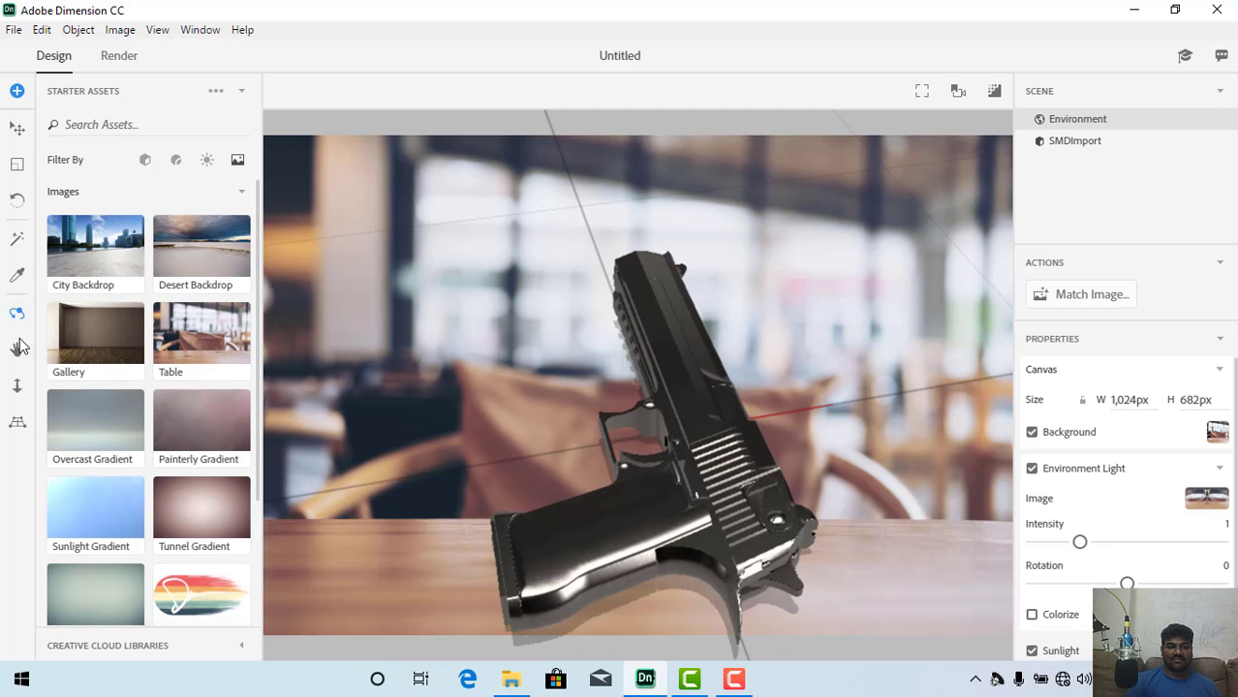
Step: Orbit the camera to a low angle so the pistol appears to lie flat on the wooden tabletop
{"action": "left_click", "coordinate": [17, 387]}
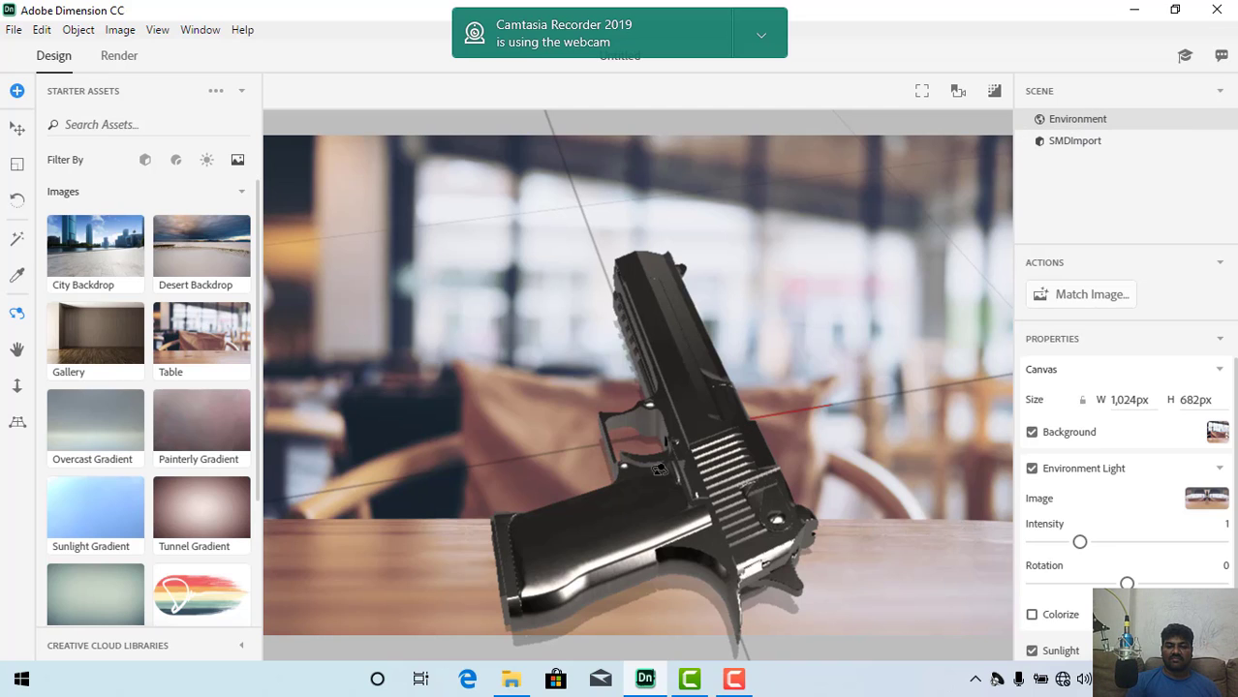
{"action": "left_click_drag", "start_coordinate": [652, 472], "coordinate": [644, 462]}
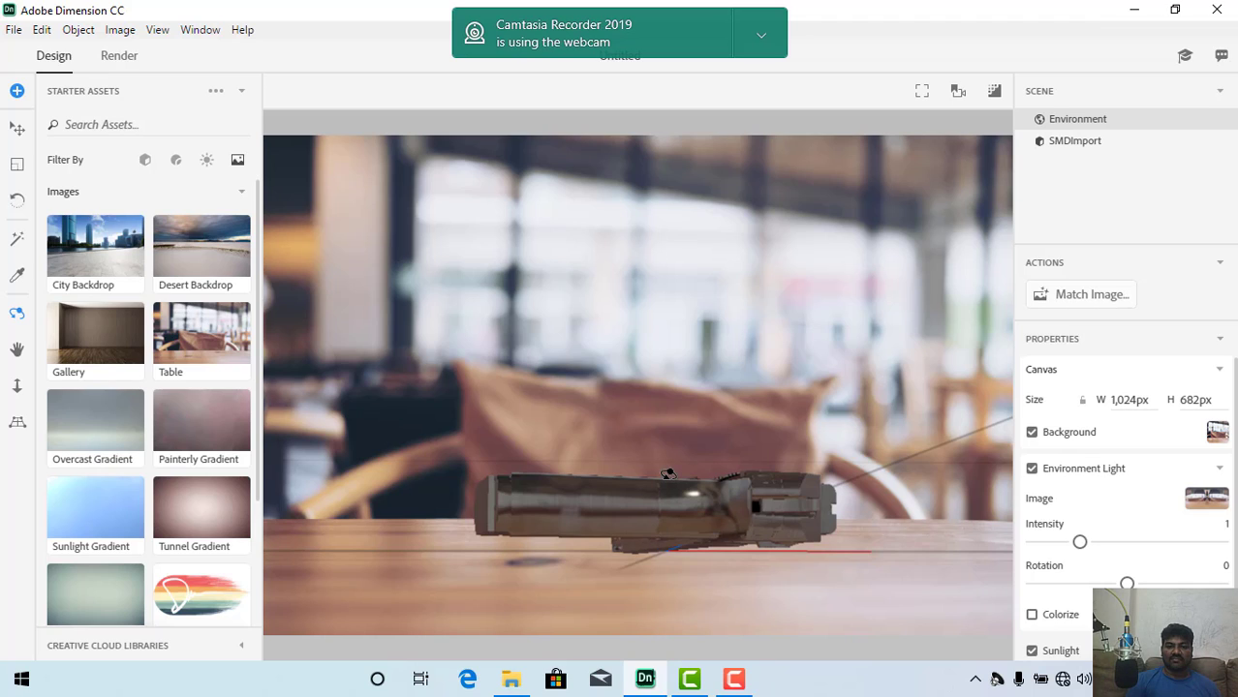
{"action": "left_click", "coordinate": [668, 474]}
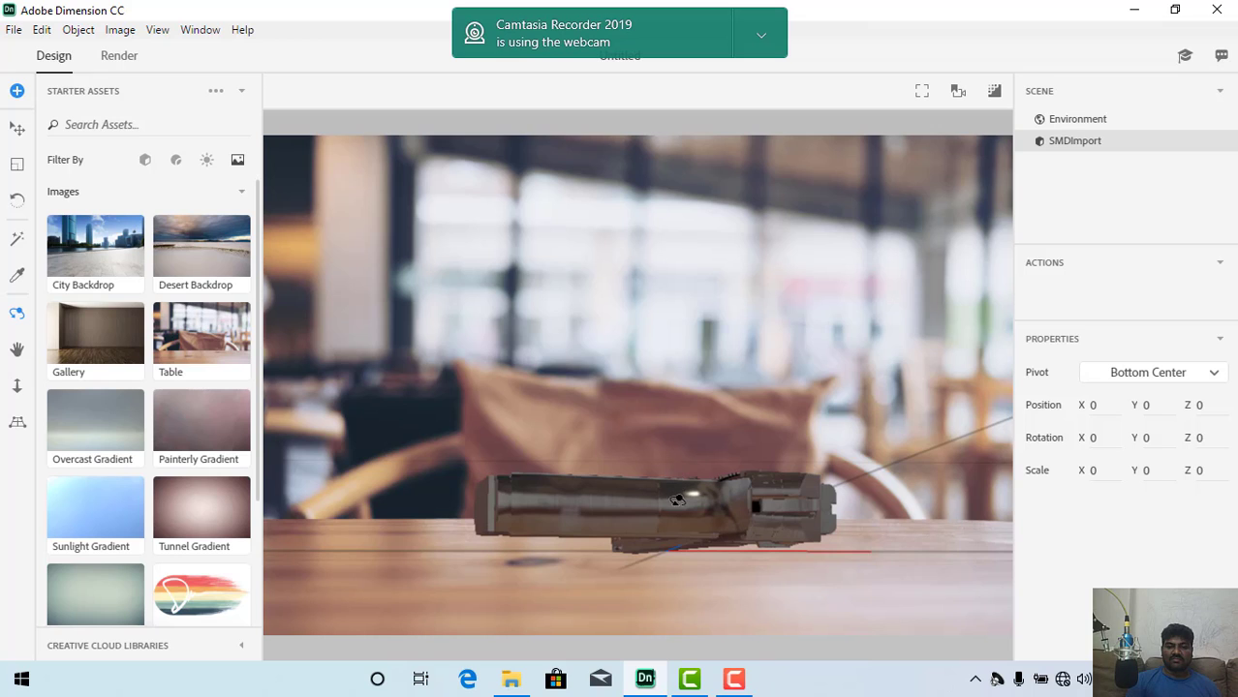
{"action": "left_click", "coordinate": [677, 506]}
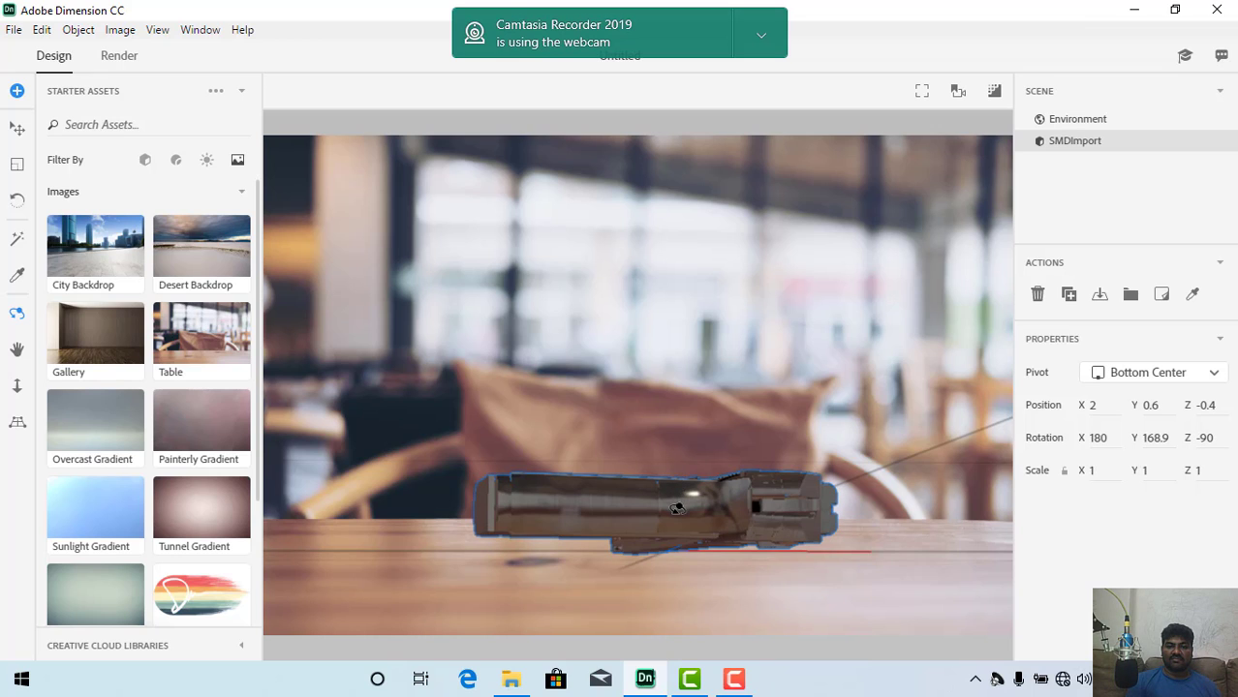
{"action": "left_click_drag", "start_coordinate": [675, 488], "coordinate": [665, 543]}
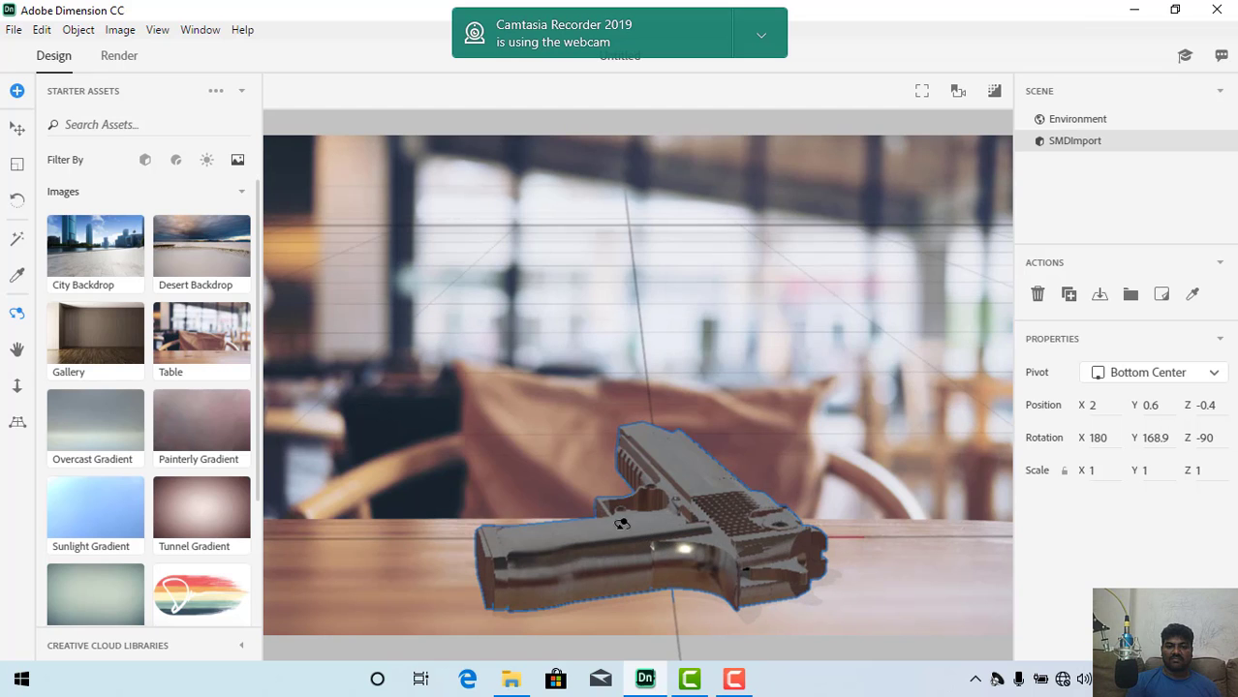
{"action": "left_click_drag", "start_coordinate": [654, 503], "coordinate": [485, 573]}
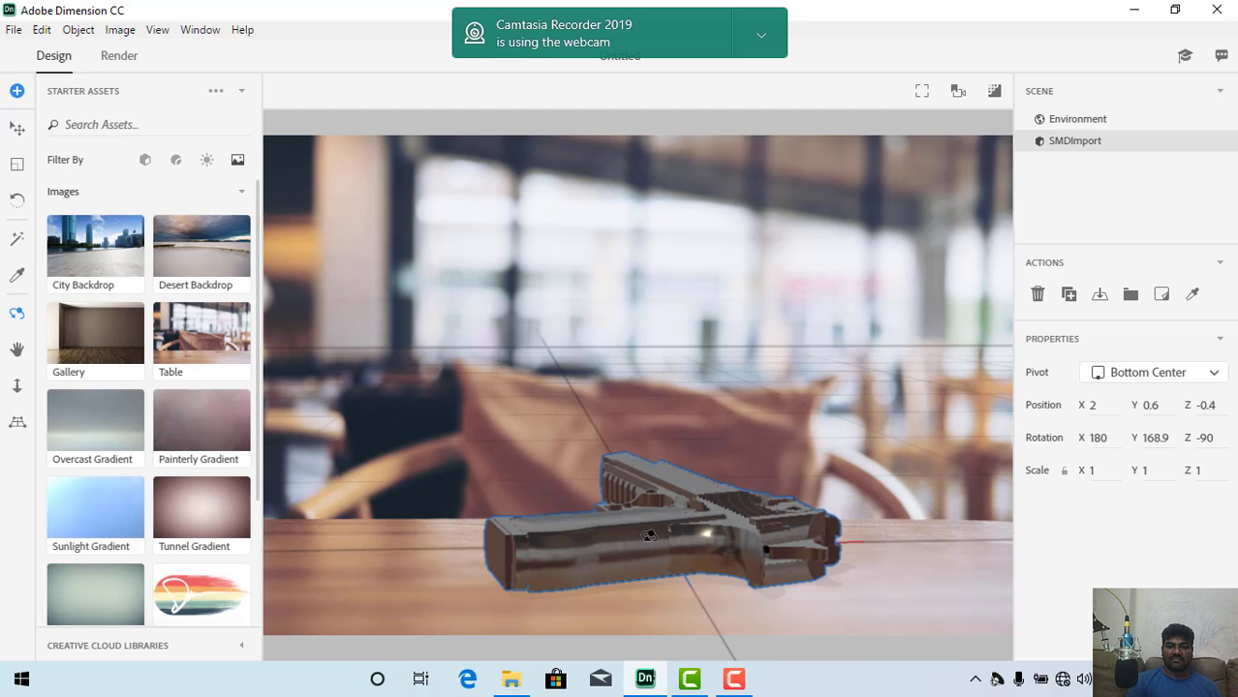
{"action": "left_click_drag", "start_coordinate": [656, 525], "coordinate": [761, 487]}
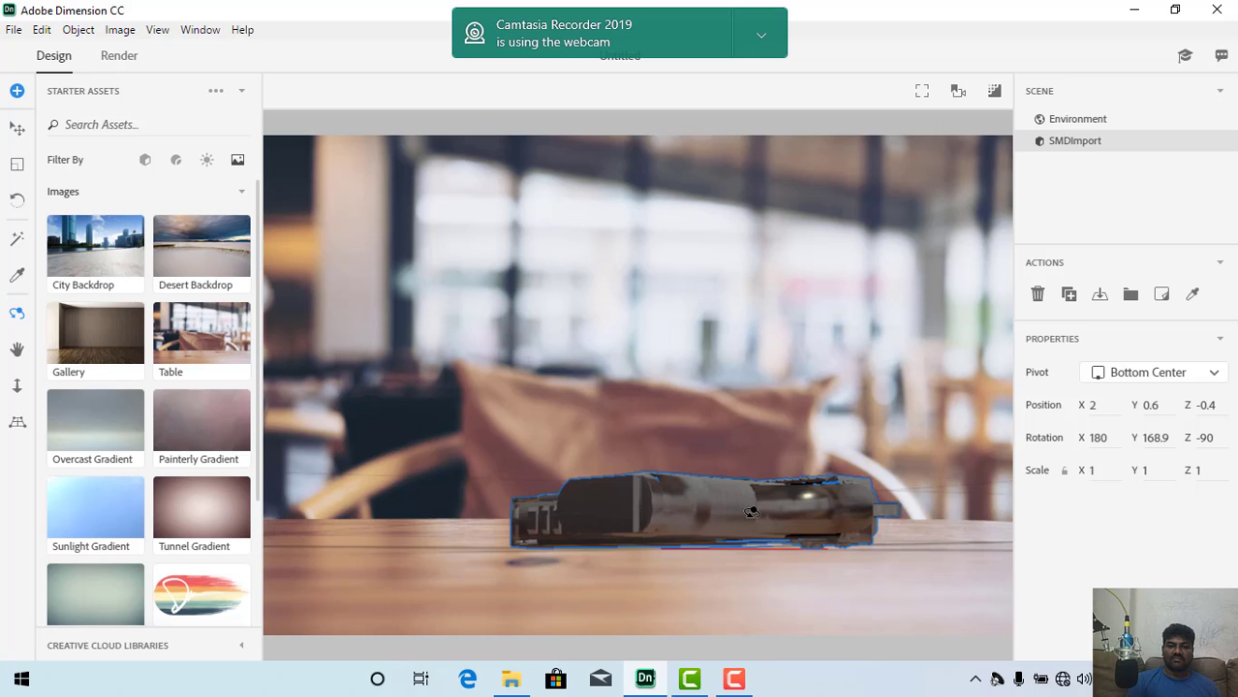
{"action": "left_click_drag", "start_coordinate": [752, 505], "coordinate": [735, 485]}
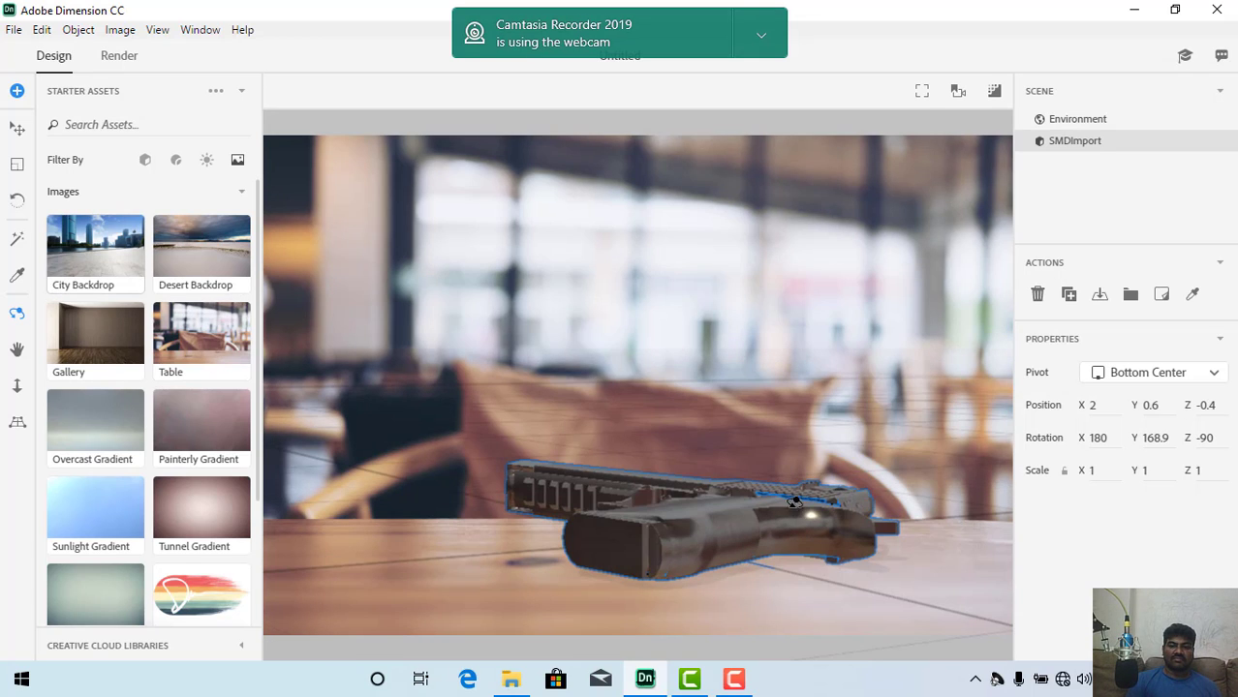
{"action": "left_click_drag", "start_coordinate": [794, 502], "coordinate": [784, 496]}
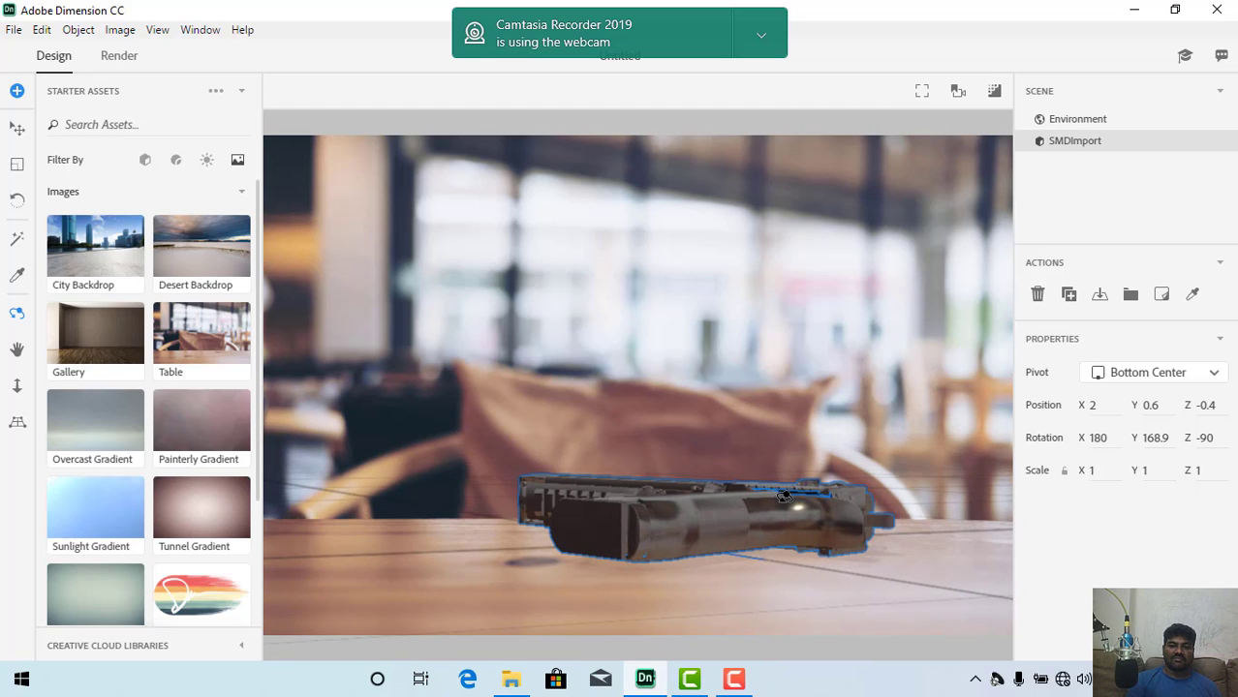
Step: Try lowering the pistol to Y position 0 and raise it back to Y position 0.6
{"action": "left_click", "coordinate": [17, 132]}
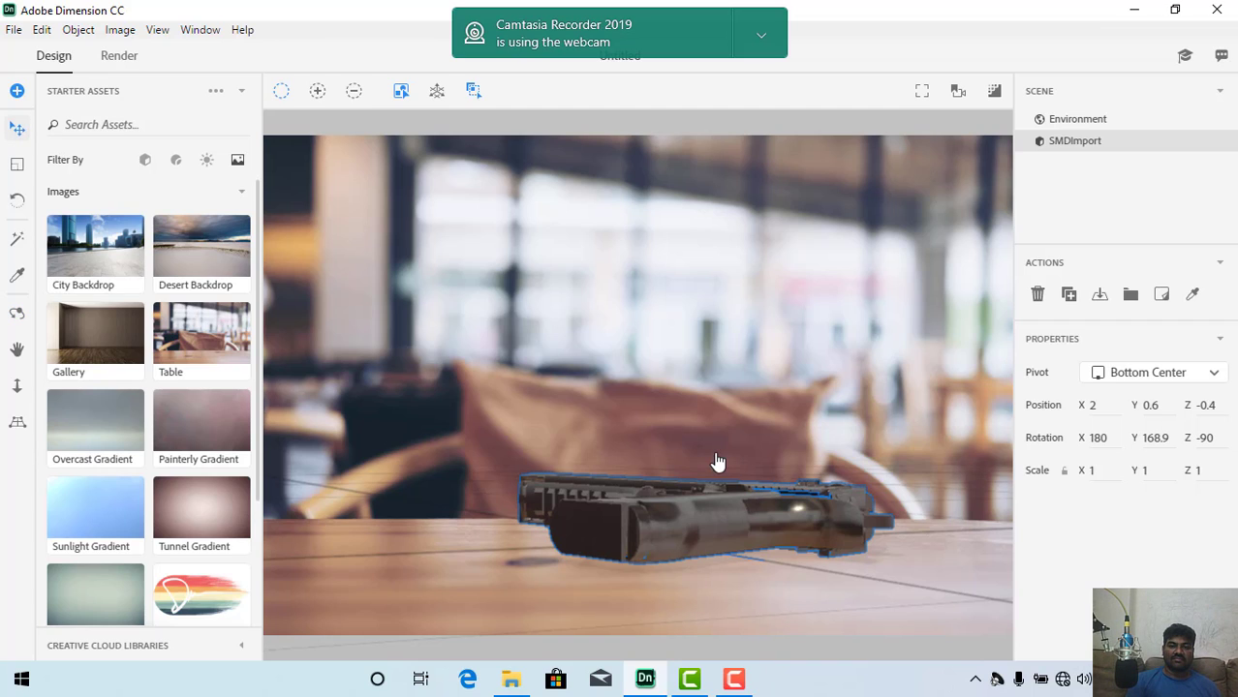
{"action": "left_click", "coordinate": [648, 523]}
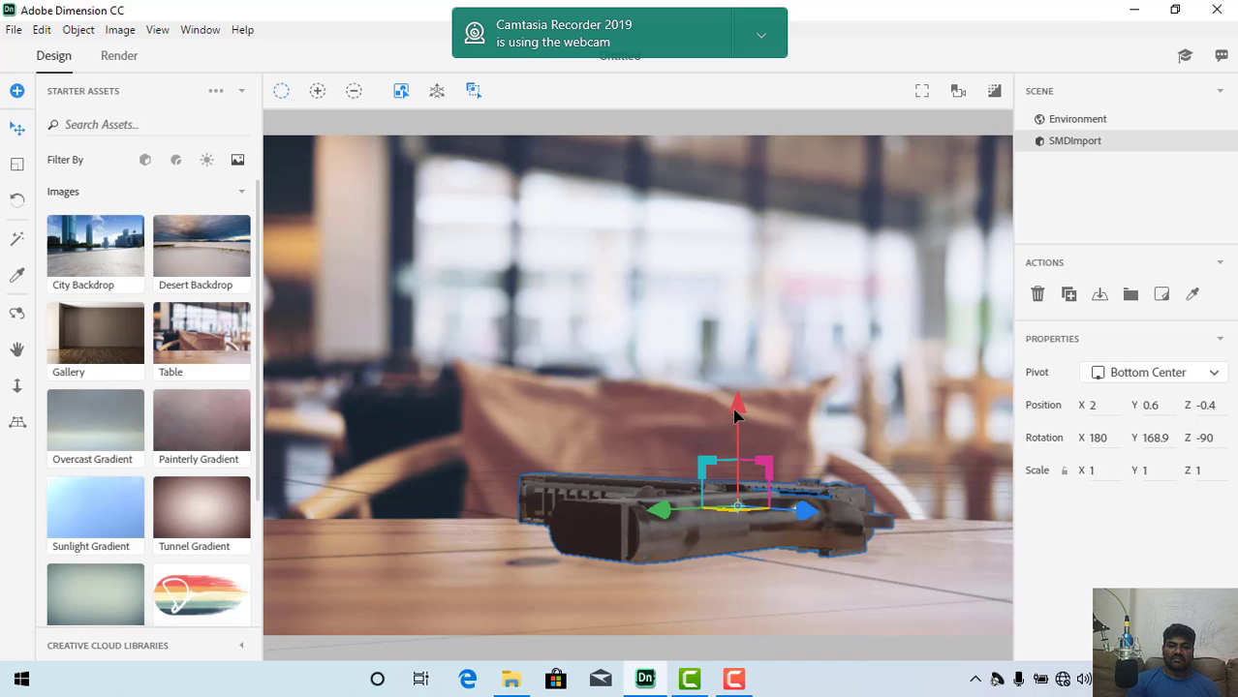
{"action": "left_click_drag", "start_coordinate": [738, 411], "coordinate": [752, 466]}
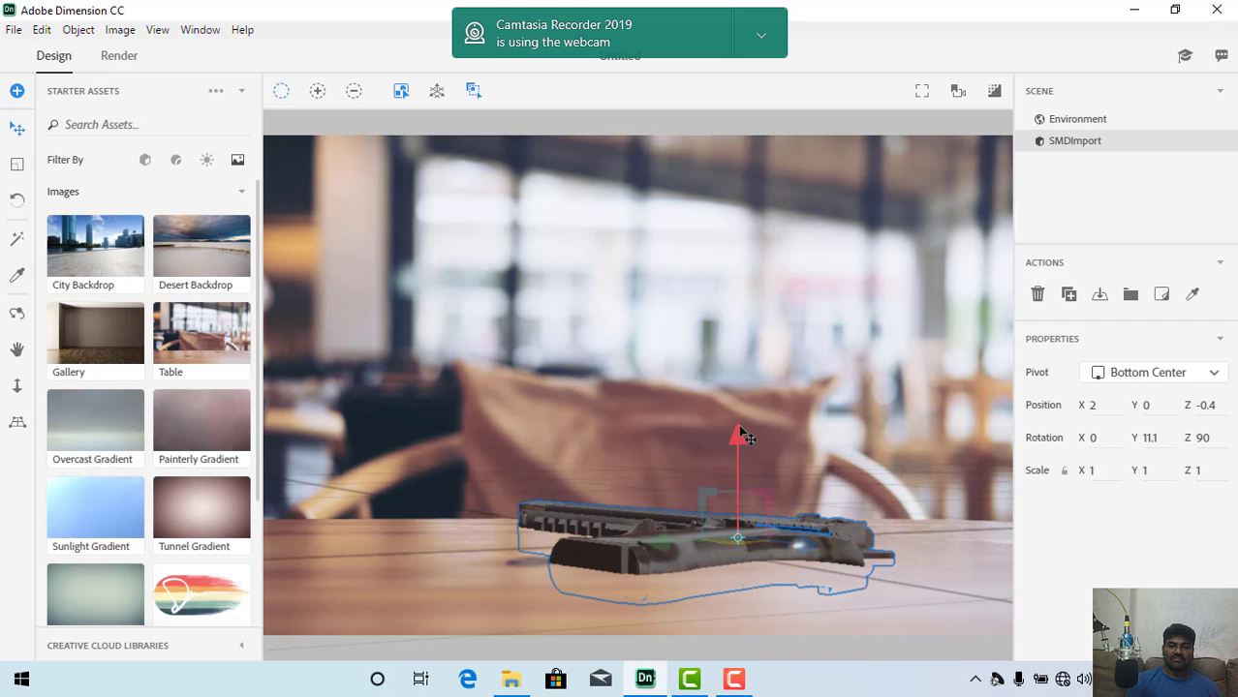
{"action": "left_click_drag", "start_coordinate": [741, 423], "coordinate": [740, 416]}
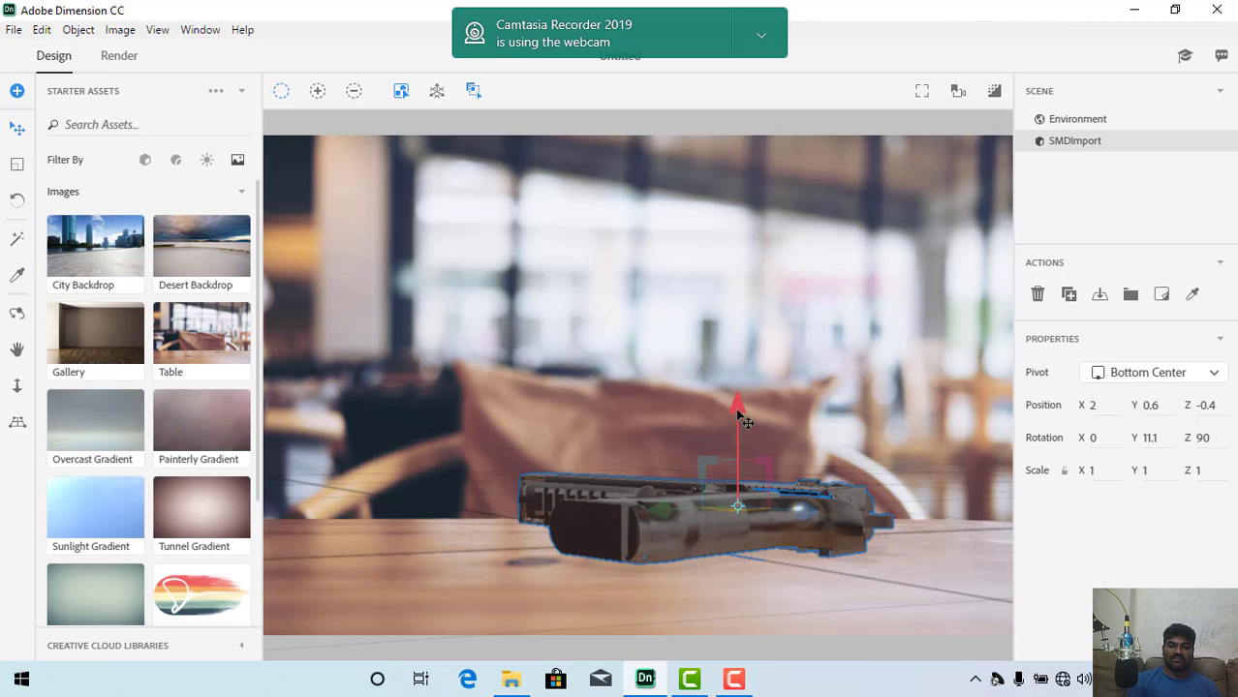
{"action": "left_click_drag", "start_coordinate": [736, 412], "coordinate": [741, 411]}
Step: Orbit the camera so the pistol's barrel runs lengthwise across the tabletop with the grip facing the viewer
{"action": "left_click", "coordinate": [17, 315]}
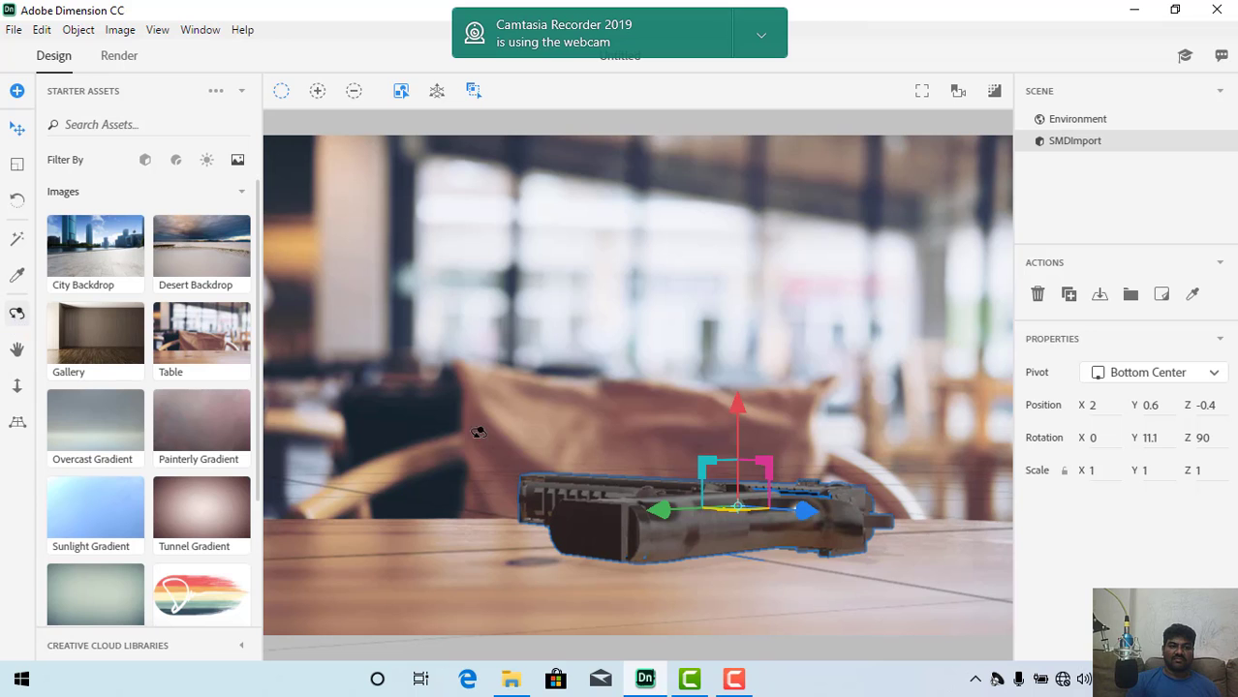
{"action": "left_click_drag", "start_coordinate": [520, 448], "coordinate": [630, 458]}
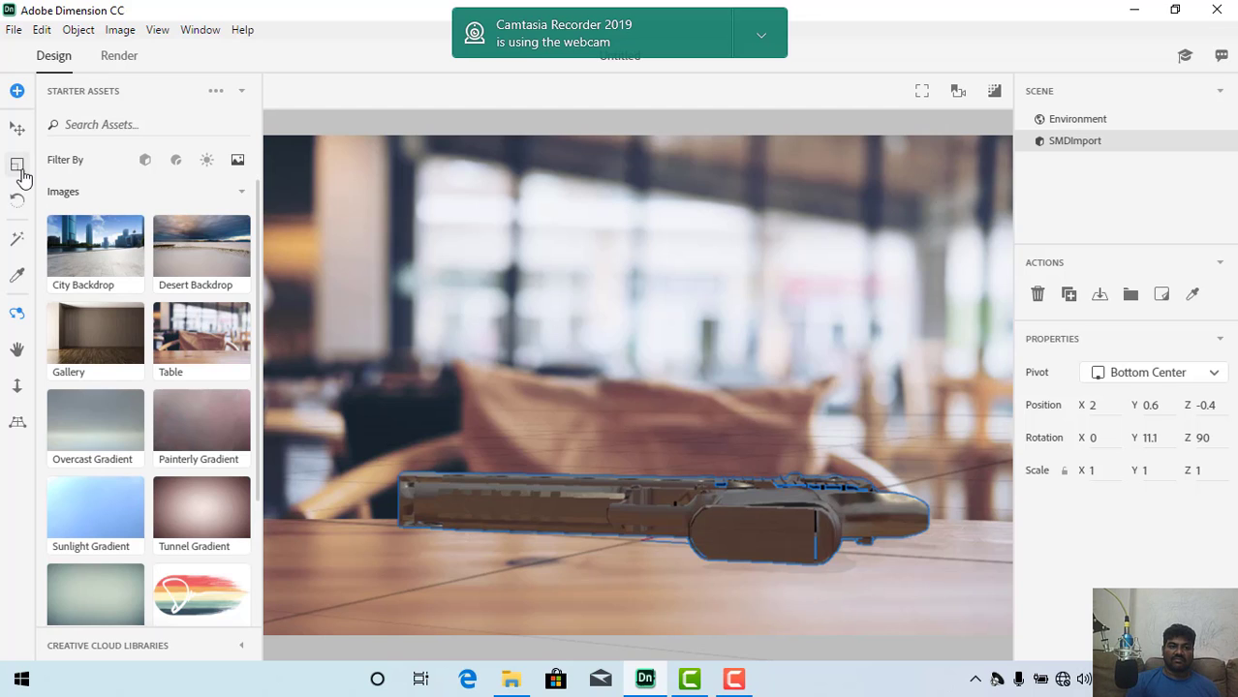
Step: Orbit the camera to a slightly raised view with the pistol's rear facing the viewer and the barrel pointing away across the tabletop
{"action": "left_click", "coordinate": [17, 127]}
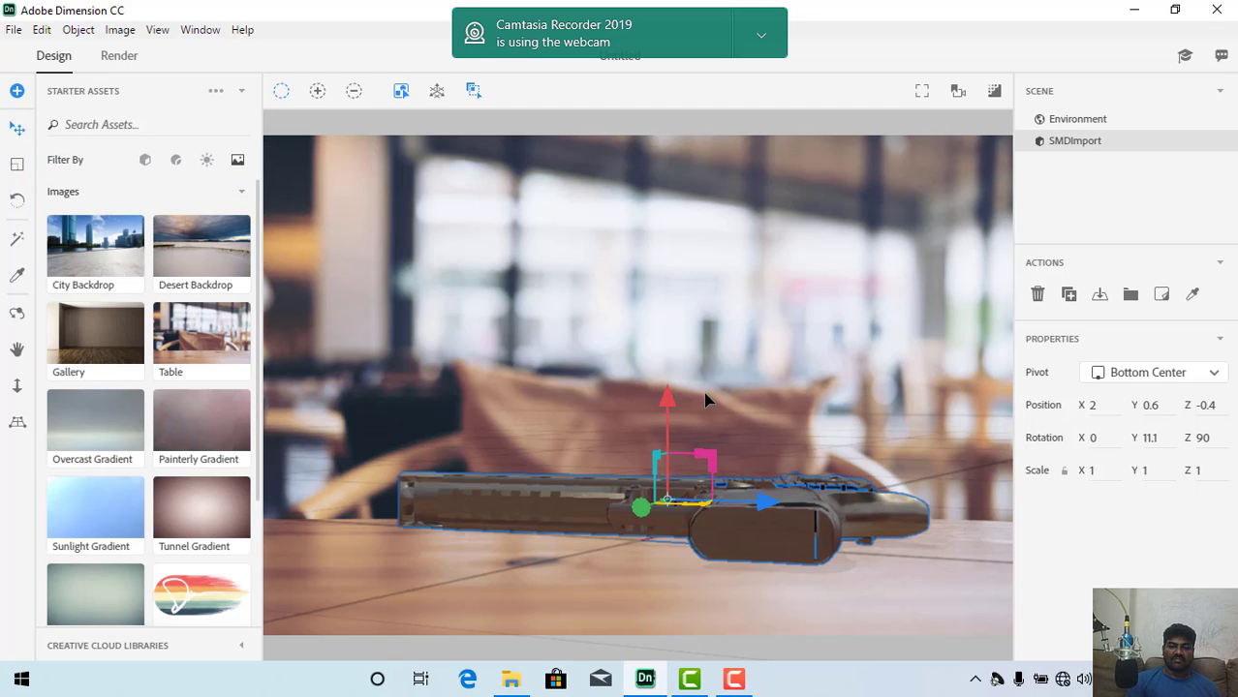
{"action": "mouse_move", "coordinate": [668, 412]}
{"action": "left_mouse_down"}
{"action": "mouse_move", "coordinate": [668, 395]}
{"action": "mouse_move", "coordinate": [678, 423]}
{"action": "mouse_move", "coordinate": [680, 413]}
{"action": "left_mouse_up"}
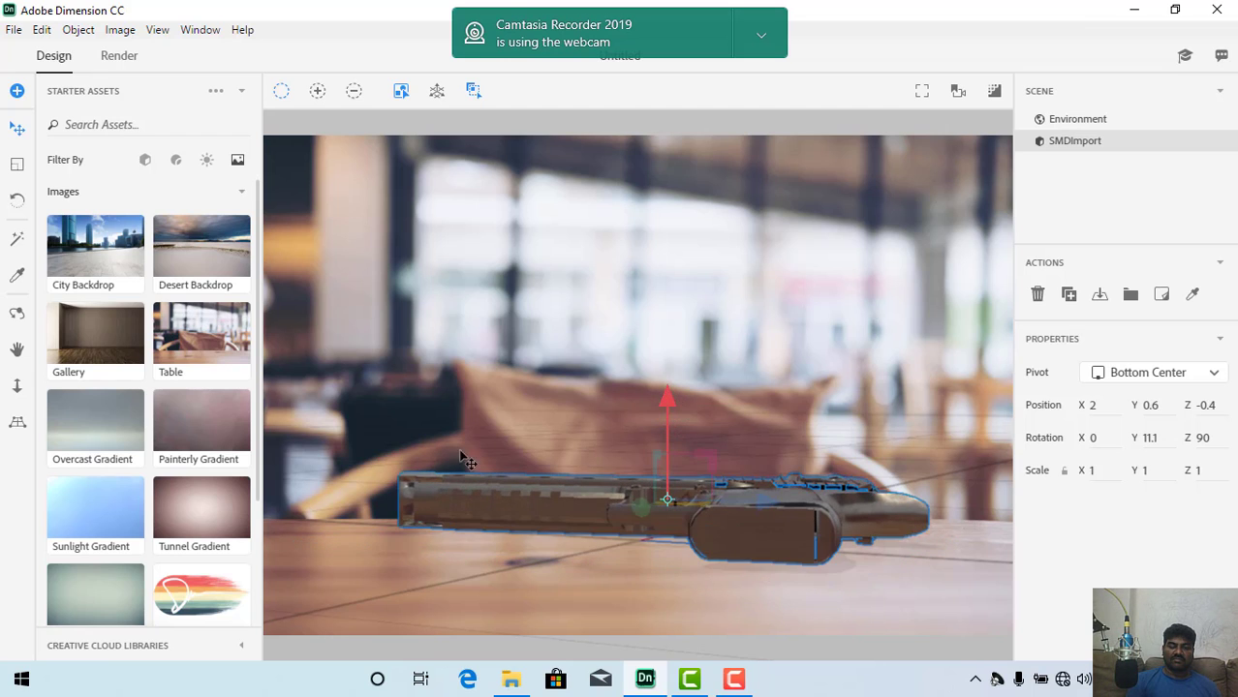
{"action": "left_click", "coordinate": [16, 313]}
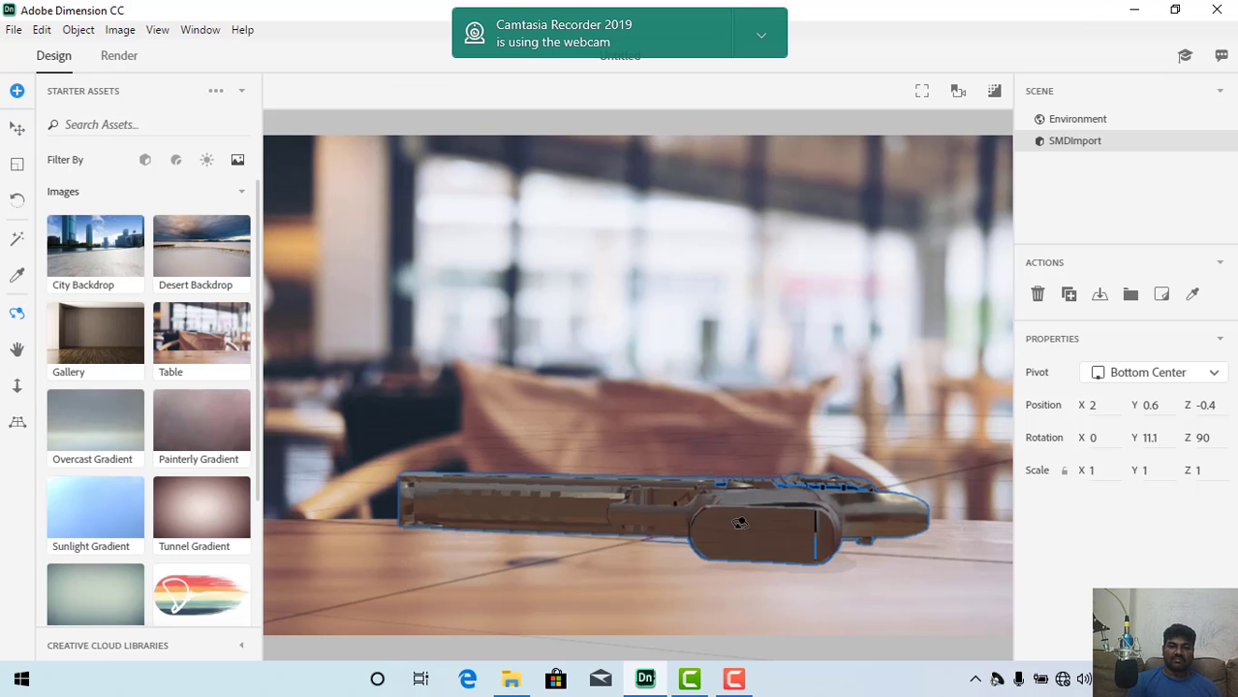
{"action": "left_click_drag", "start_coordinate": [718, 523], "coordinate": [439, 520]}
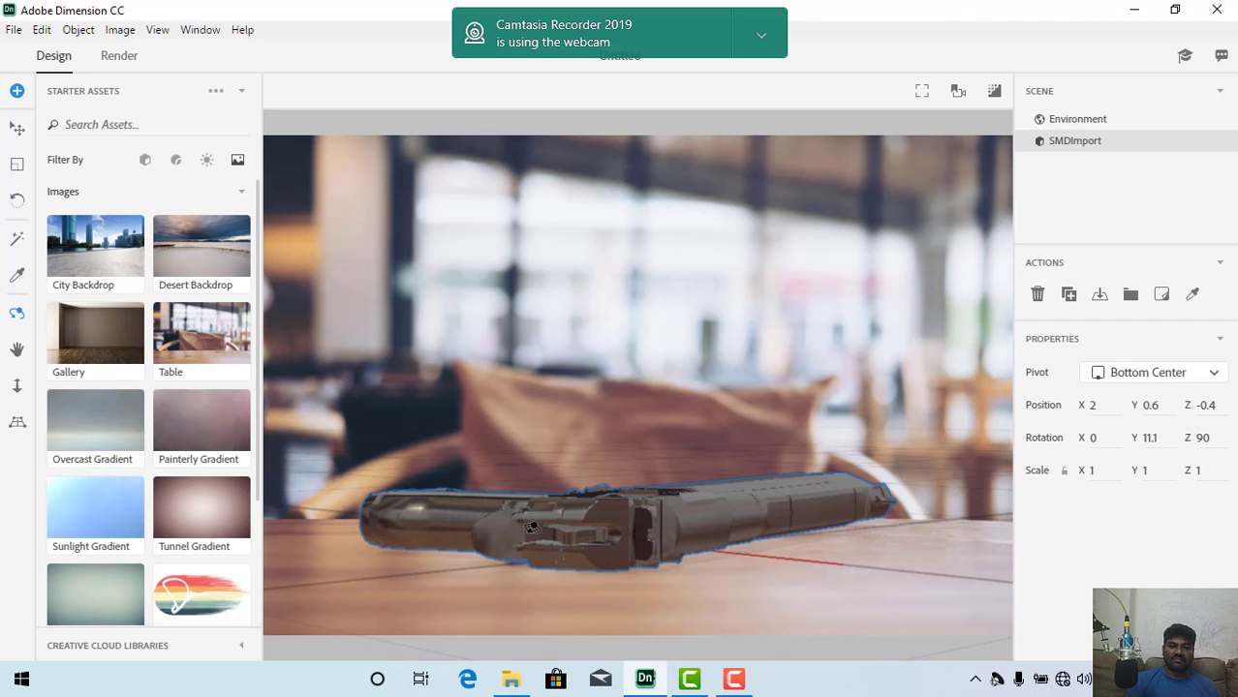
{"action": "left_click_drag", "start_coordinate": [532, 528], "coordinate": [549, 525]}
{"action": "mouse_move", "coordinate": [551, 525]}
{"action": "left_mouse_down"}
{"action": "mouse_move", "coordinate": [578, 512]}
{"action": "mouse_move", "coordinate": [561, 533]}
{"action": "left_mouse_up"}
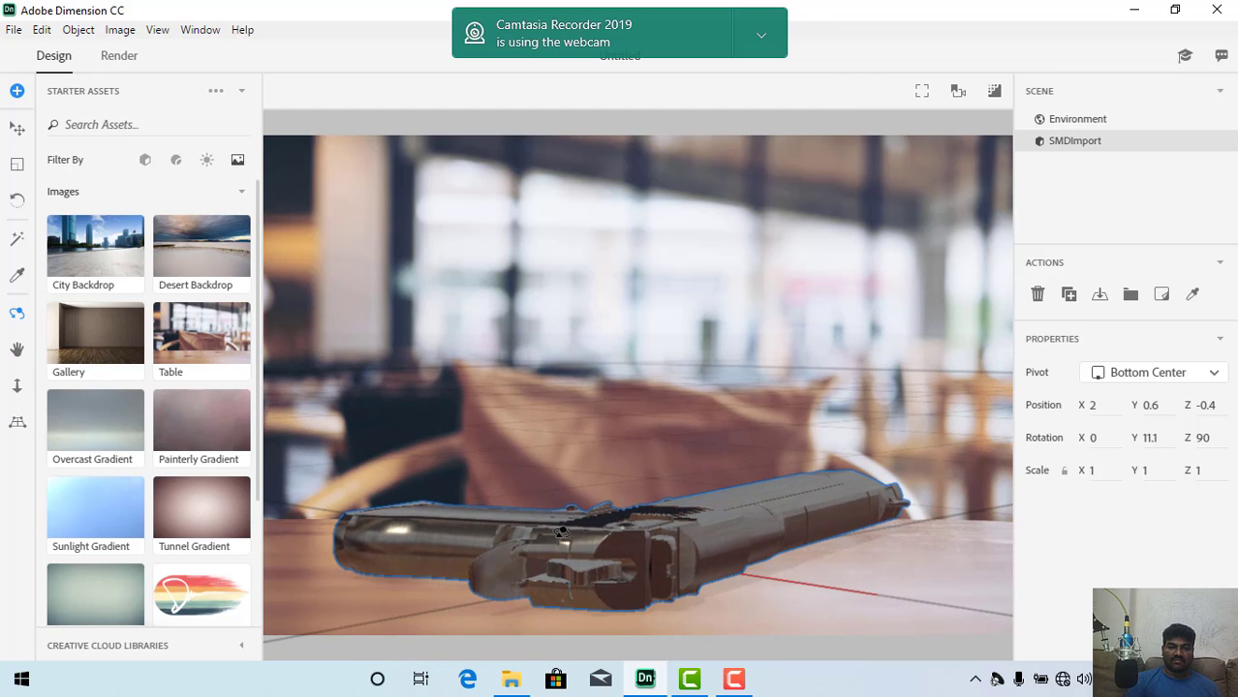
{"action": "left_click", "coordinate": [17, 128]}
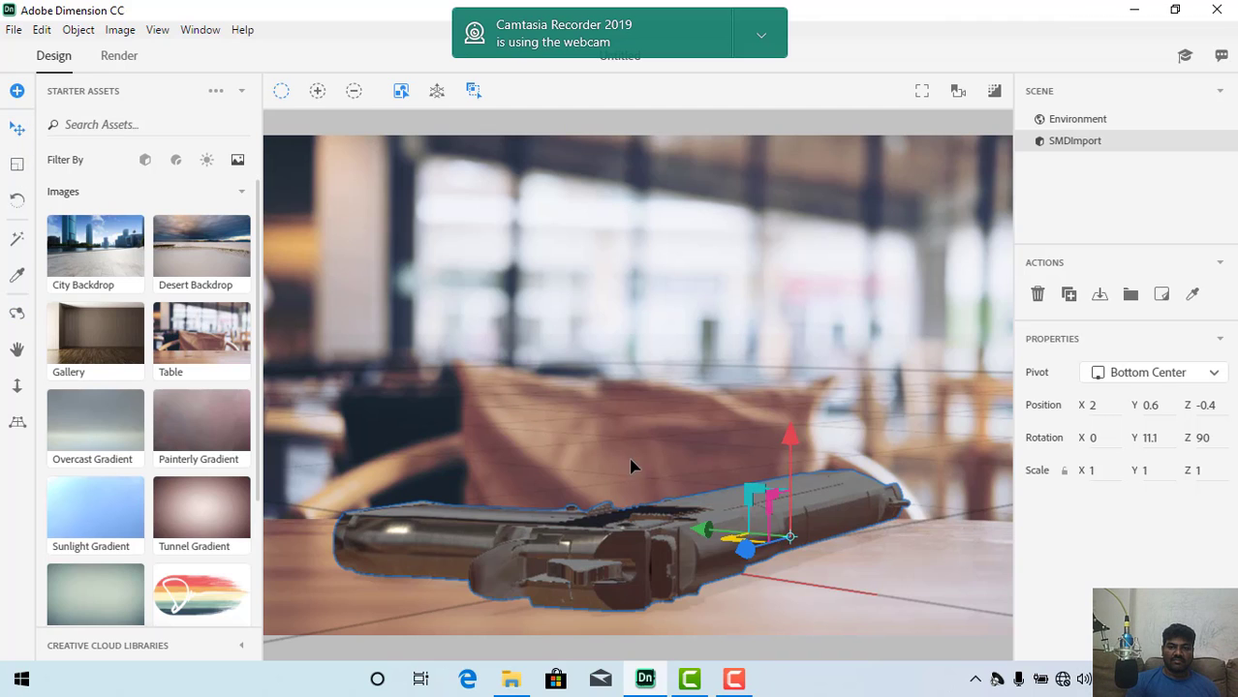
{"action": "left_click_drag", "start_coordinate": [792, 448], "coordinate": [620, 492]}
Step: Apply the 2 Point Low Key light to the scene with an environment light intensity of 1
{"action": "left_click", "coordinate": [205, 162]}
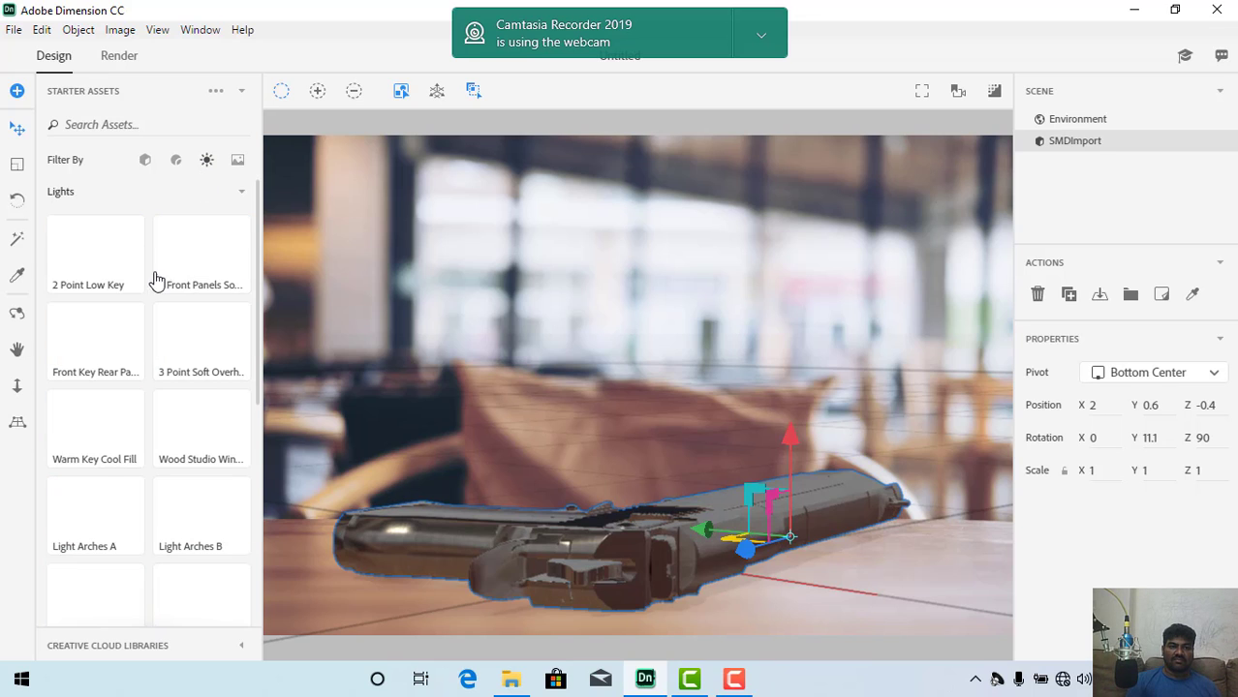
{"action": "left_click", "coordinate": [111, 248]}
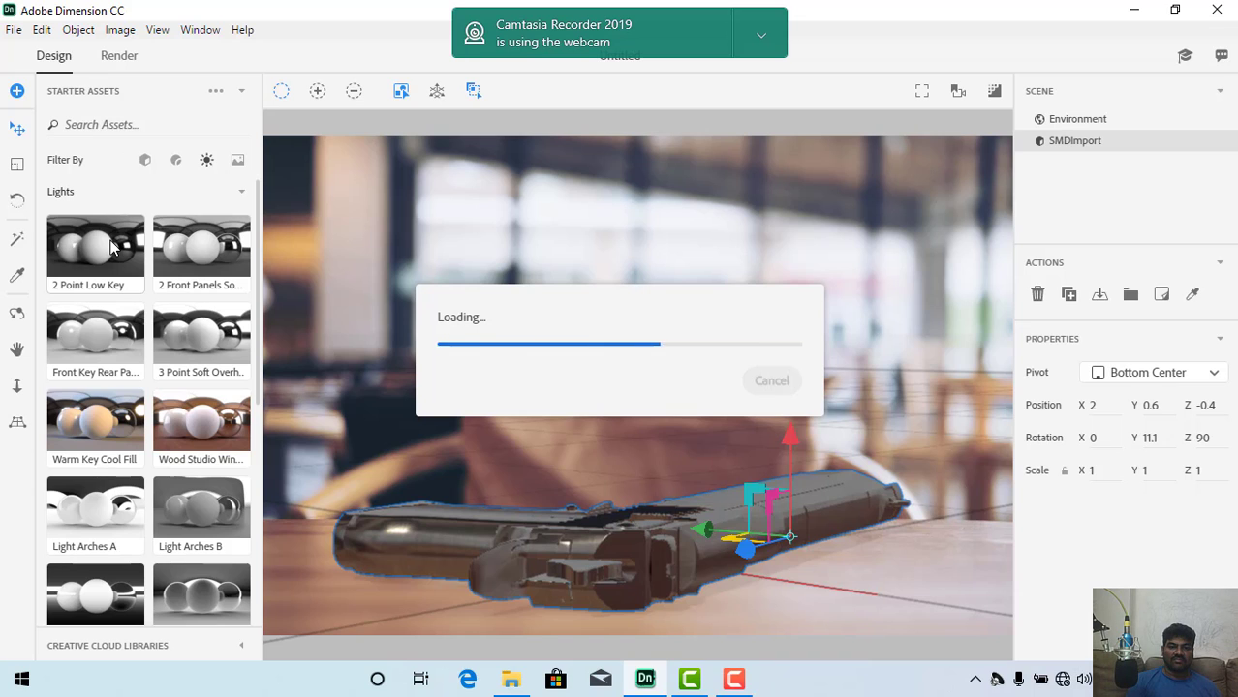
{"action": "left_click", "coordinate": [734, 680]}
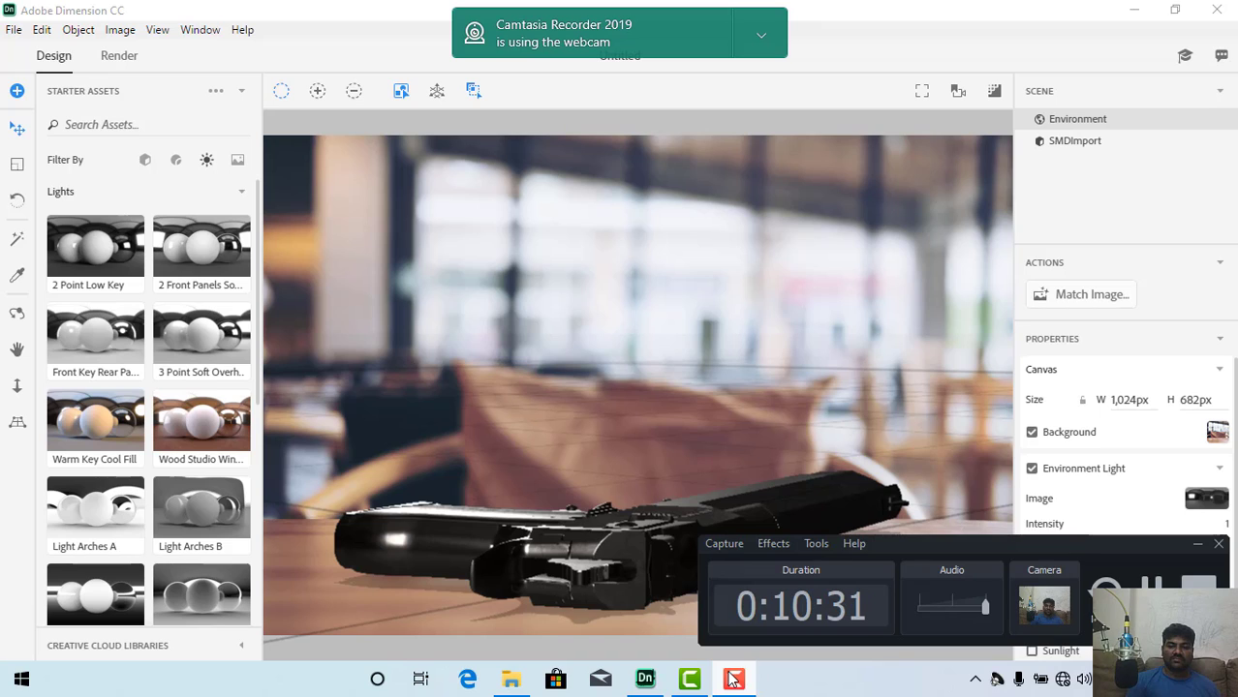
{"action": "left_click", "coordinate": [1197, 545]}
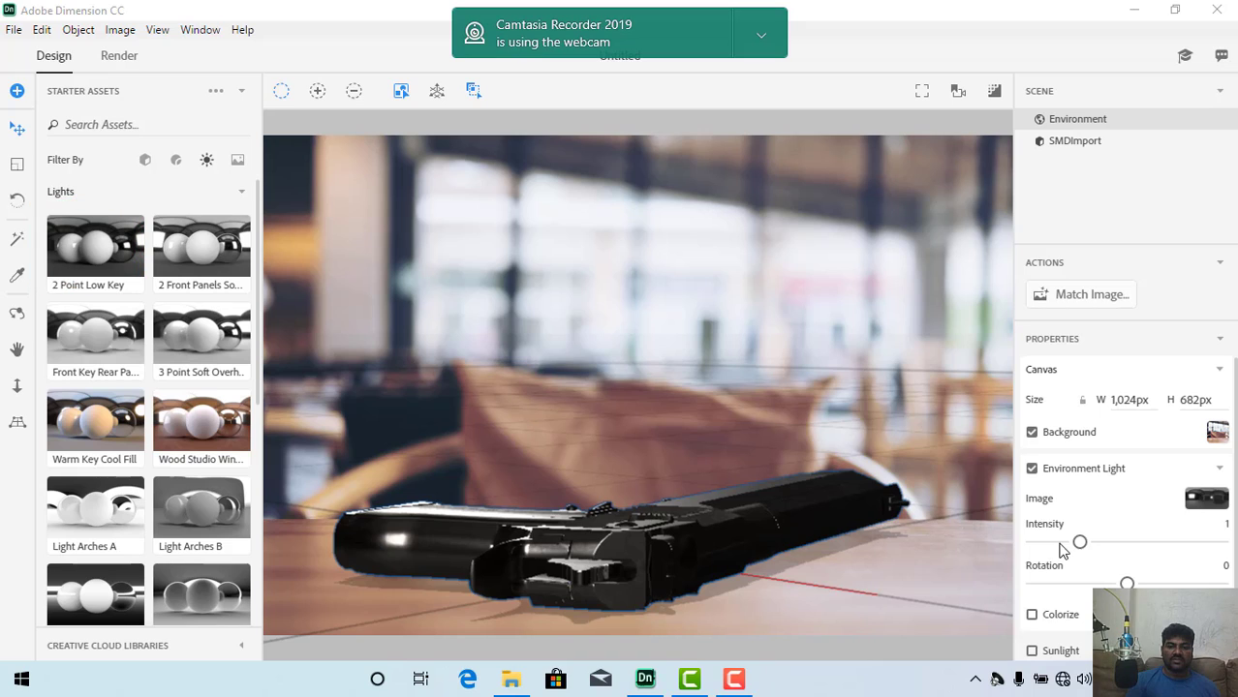
{"action": "mouse_move", "coordinate": [1094, 551]}
{"action": "left_mouse_down"}
{"action": "mouse_move", "coordinate": [1109, 552]}
{"action": "mouse_move", "coordinate": [1066, 544]}
{"action": "mouse_move", "coordinate": [1079, 542]}
{"action": "left_mouse_up"}
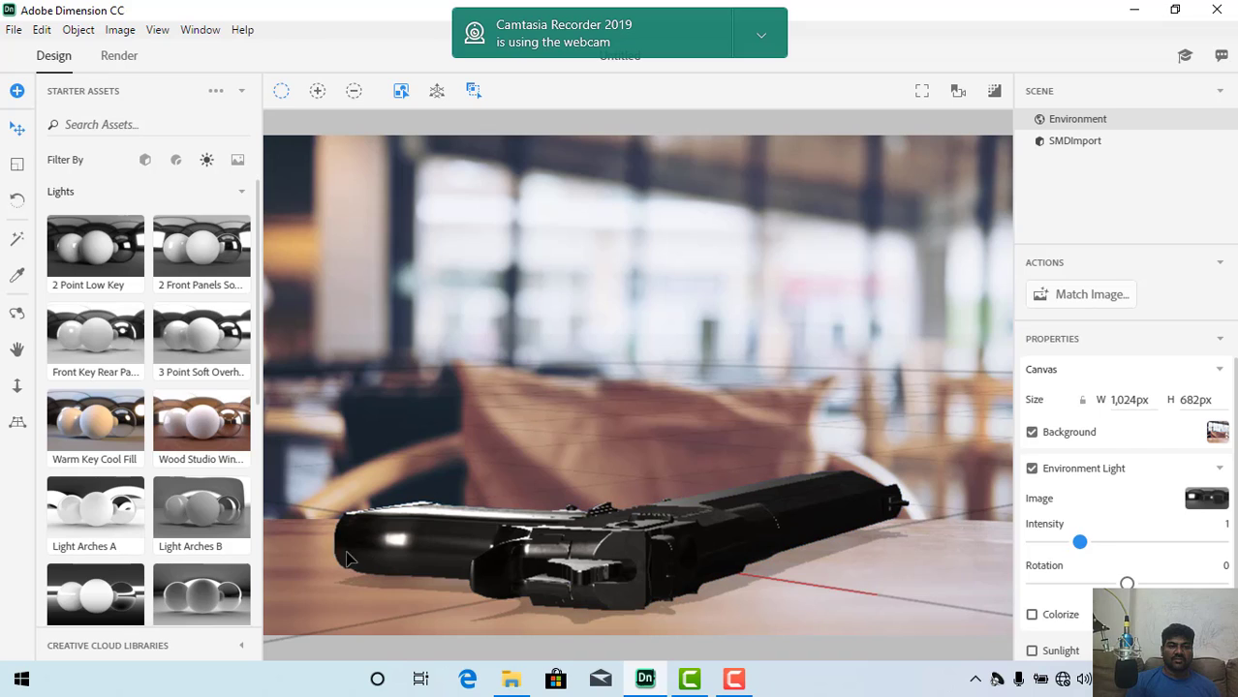
Step: Try the 2 Front Panels light on the pistol and switch back to the 2 Point Low Key light
{"action": "left_click", "coordinate": [223, 268]}
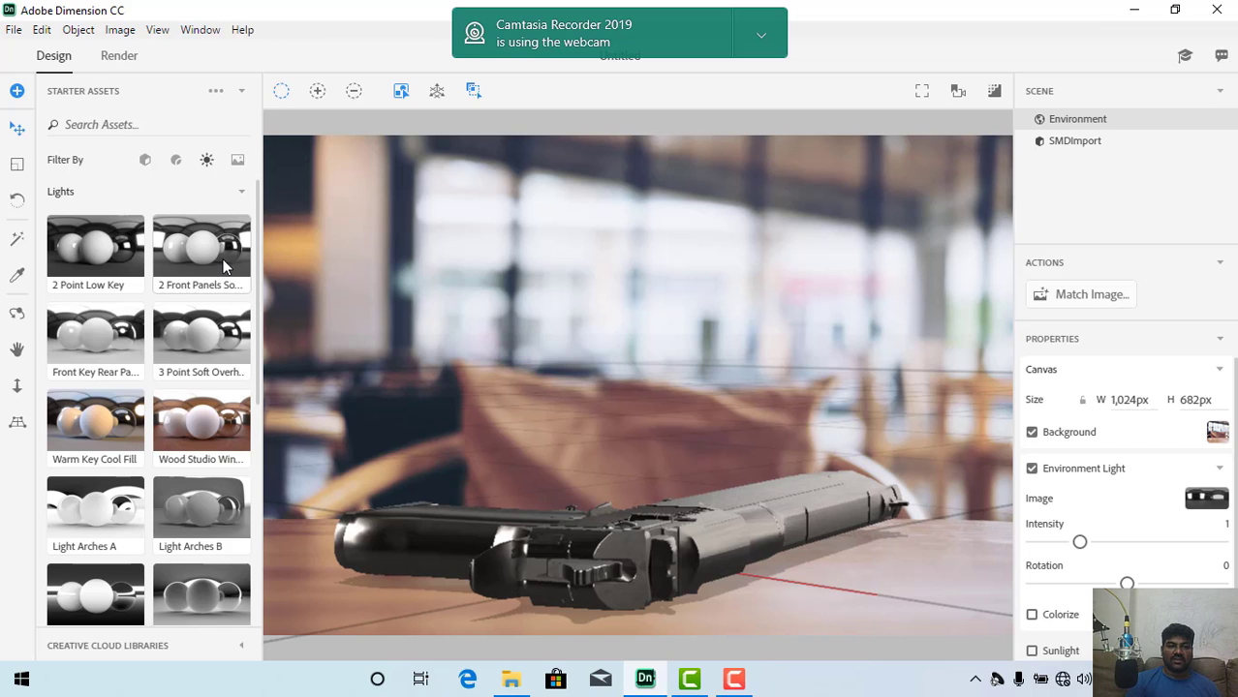
{"action": "left_click", "coordinate": [82, 253]}
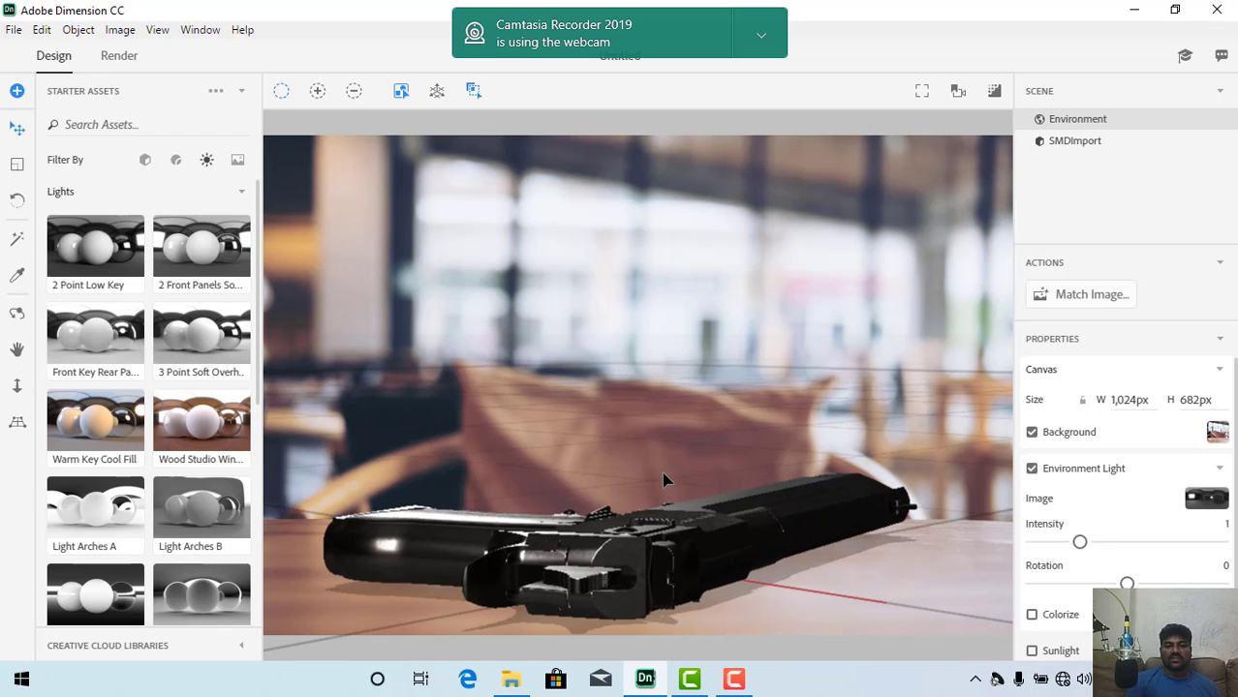
{"action": "scroll", "coordinate": [662, 484], "scroll_direction": "up", "scroll_amount": 1}
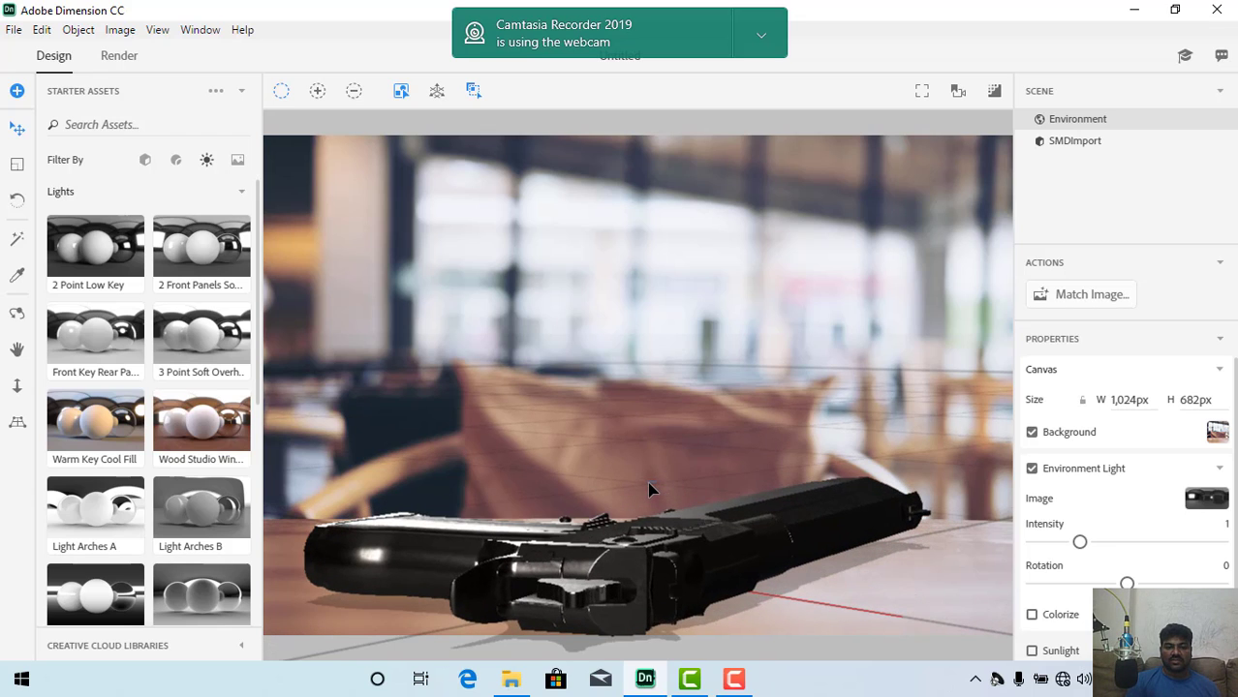
{"action": "scroll", "coordinate": [649, 490], "scroll_direction": "down", "scroll_amount": 1}
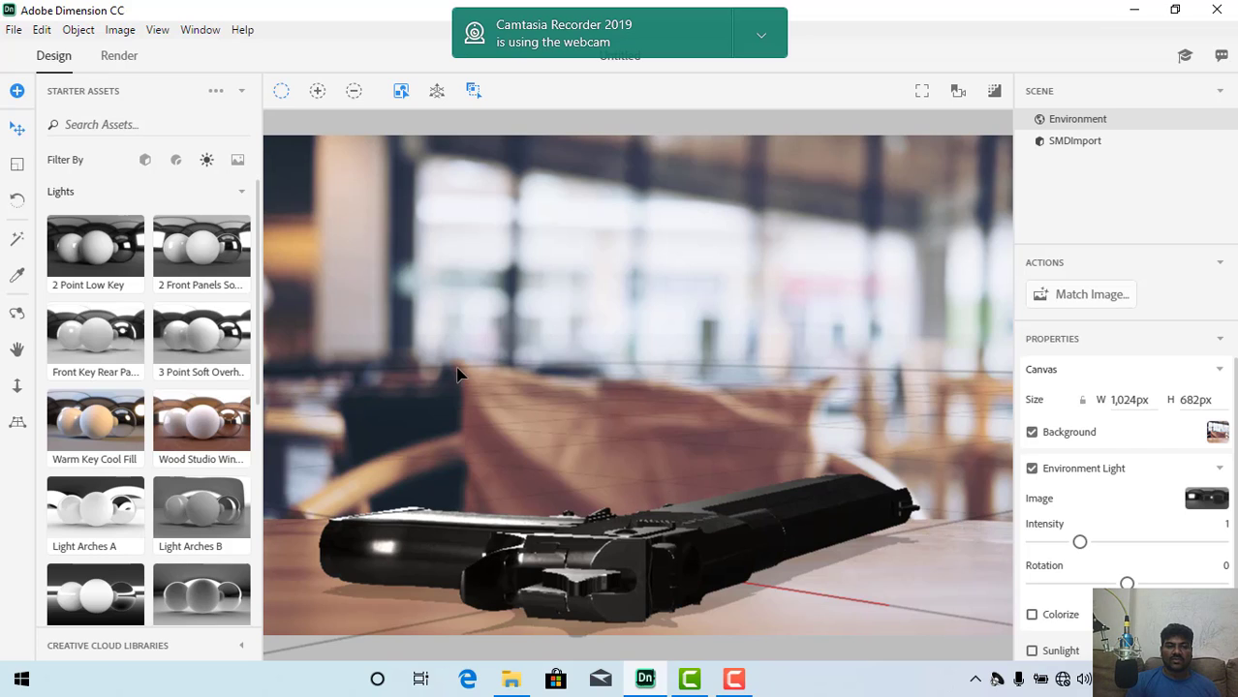
Step: Set the render quality to High (Slow) and the export filename to gun
{"action": "left_click", "coordinate": [122, 62]}
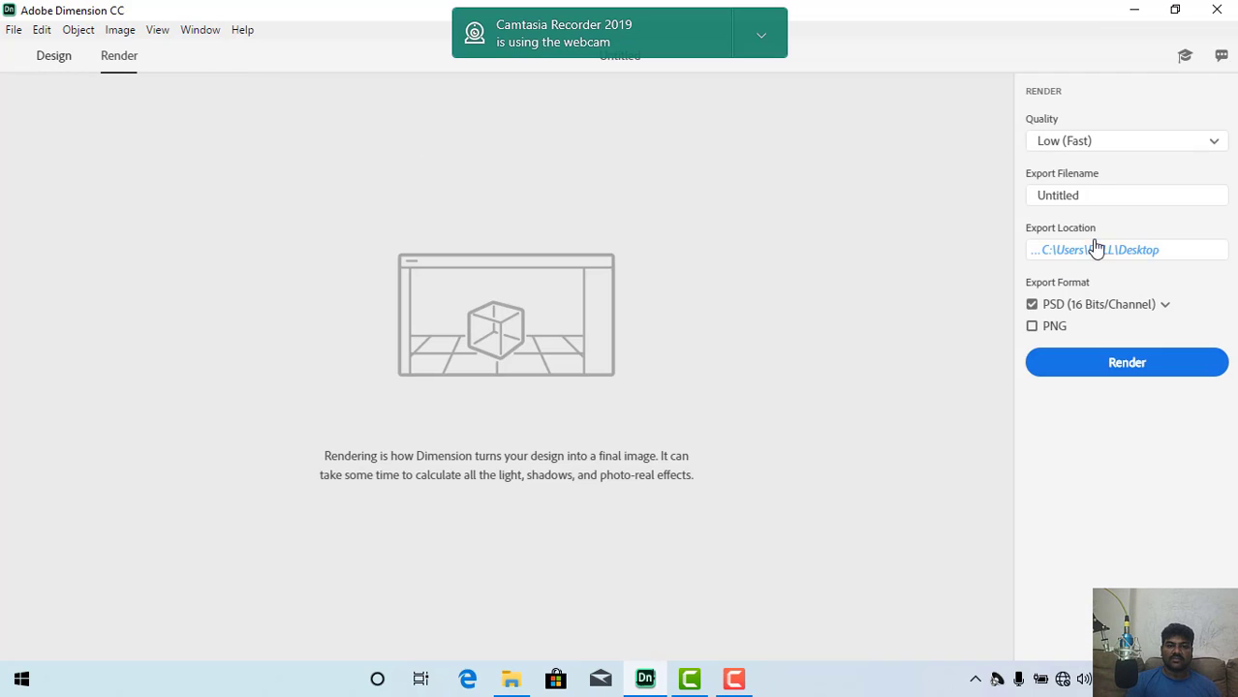
{"action": "left_click", "coordinate": [1150, 145]}
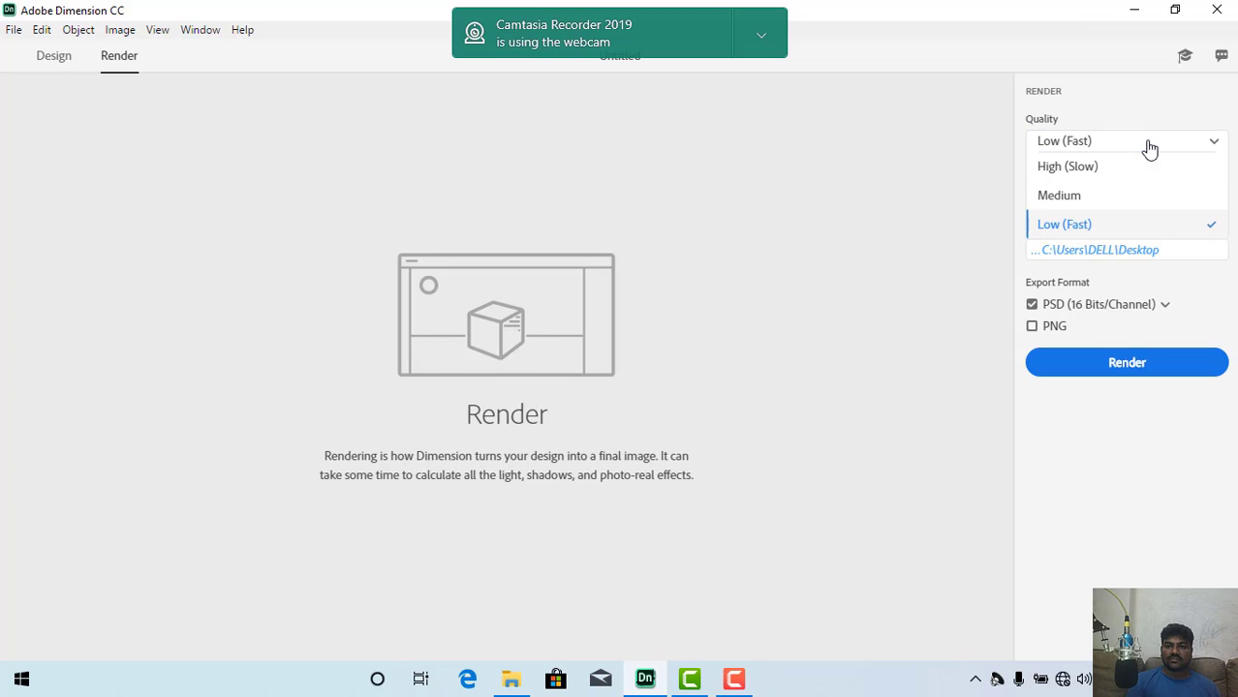
{"action": "left_click", "coordinate": [1105, 169]}
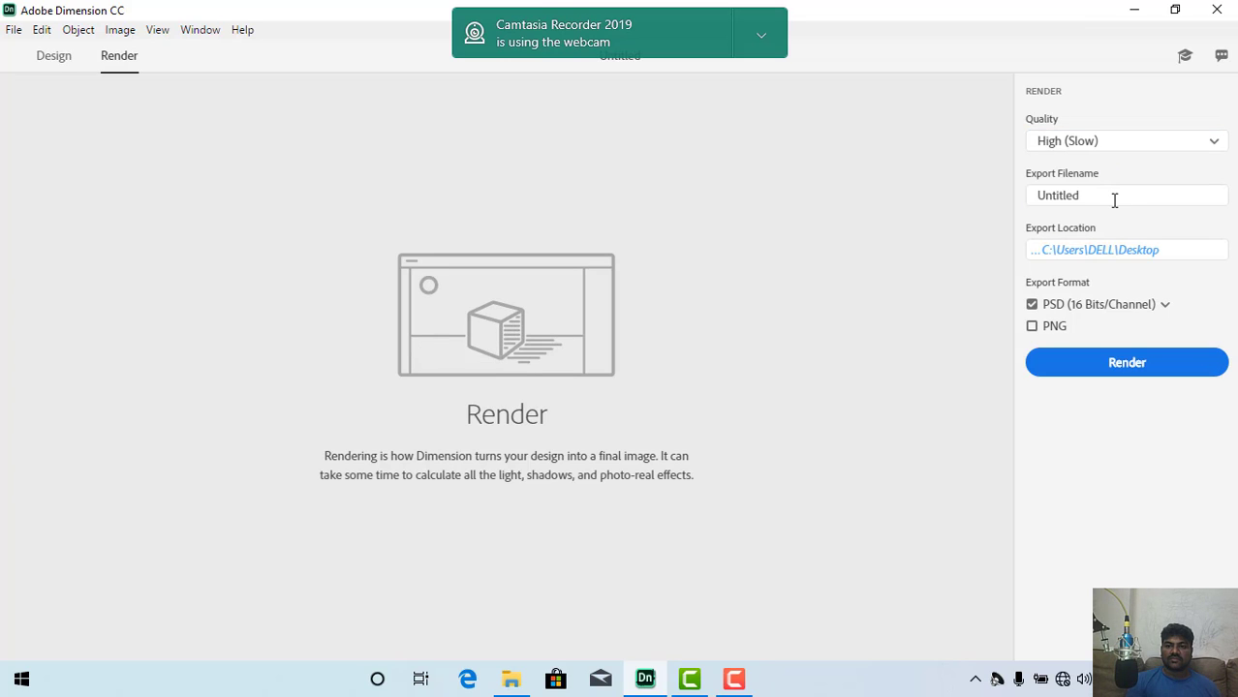
{"action": "left_click", "coordinate": [1114, 199]}
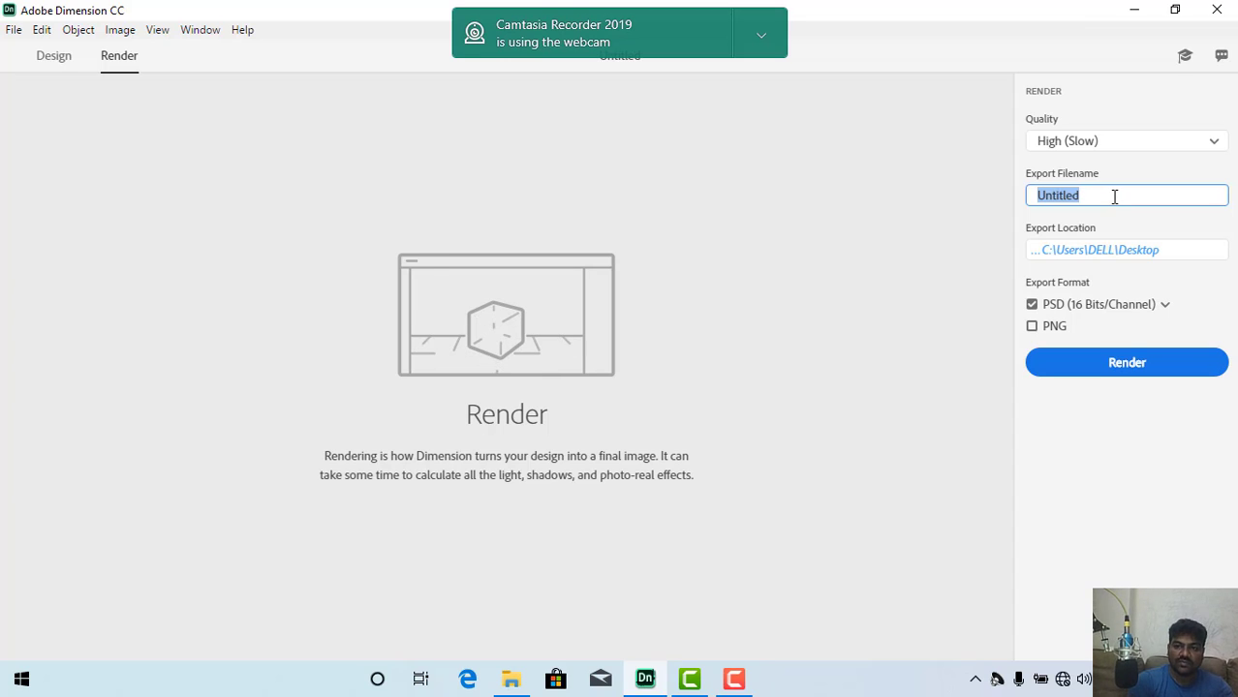
{"action": "key", "text": "BackSpace"}
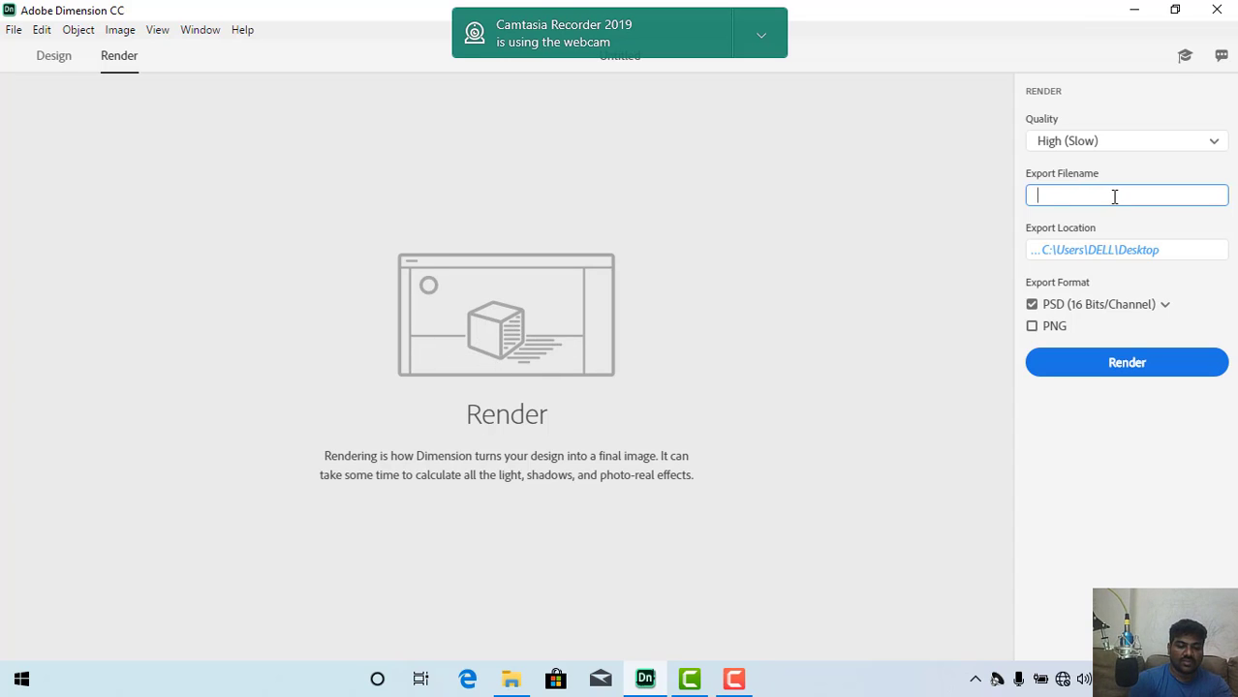
{"action": "type", "text": "gun"}
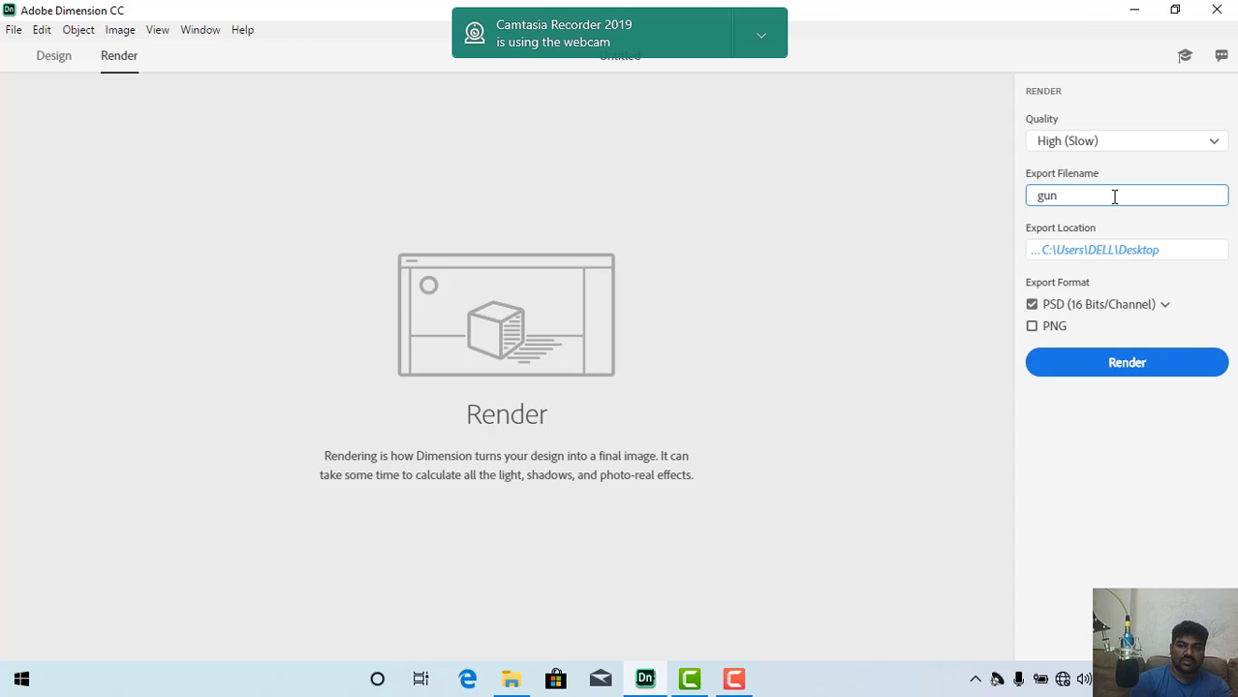
Step: Set the export location to the dimension class 31 folder inside virtua technology full on Local Disk (D:)
{"action": "left_click", "coordinate": [1146, 253]}
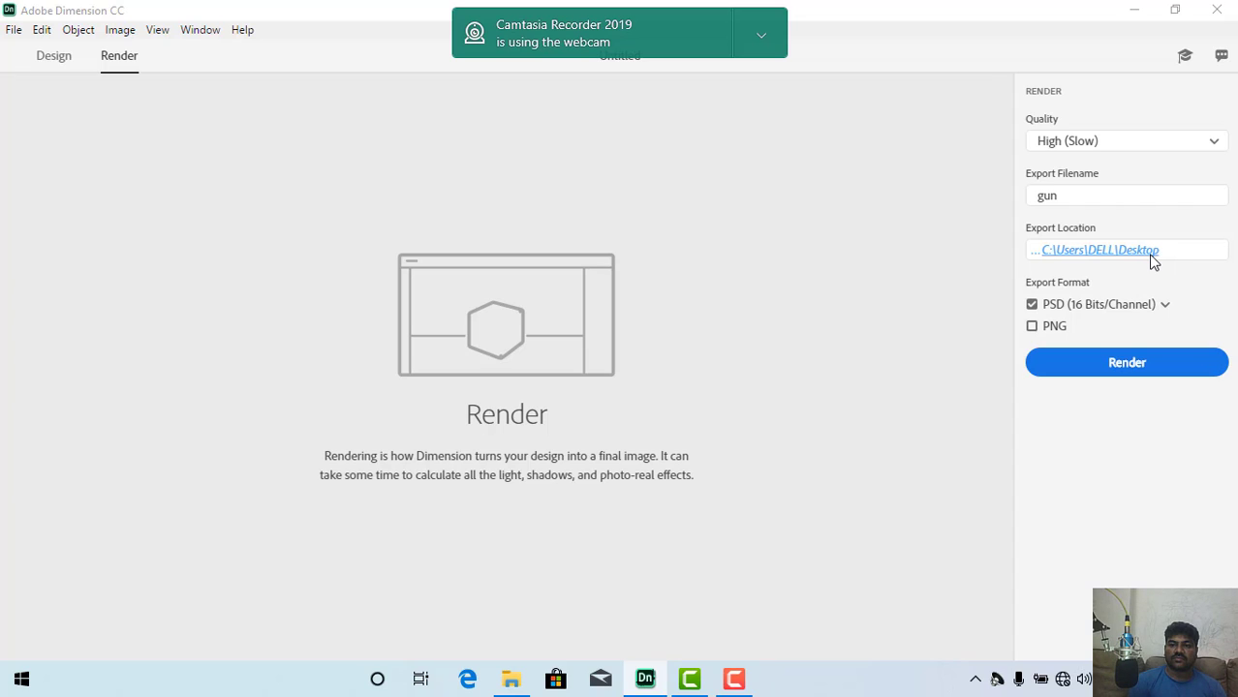
{"action": "left_click", "coordinate": [1137, 250]}
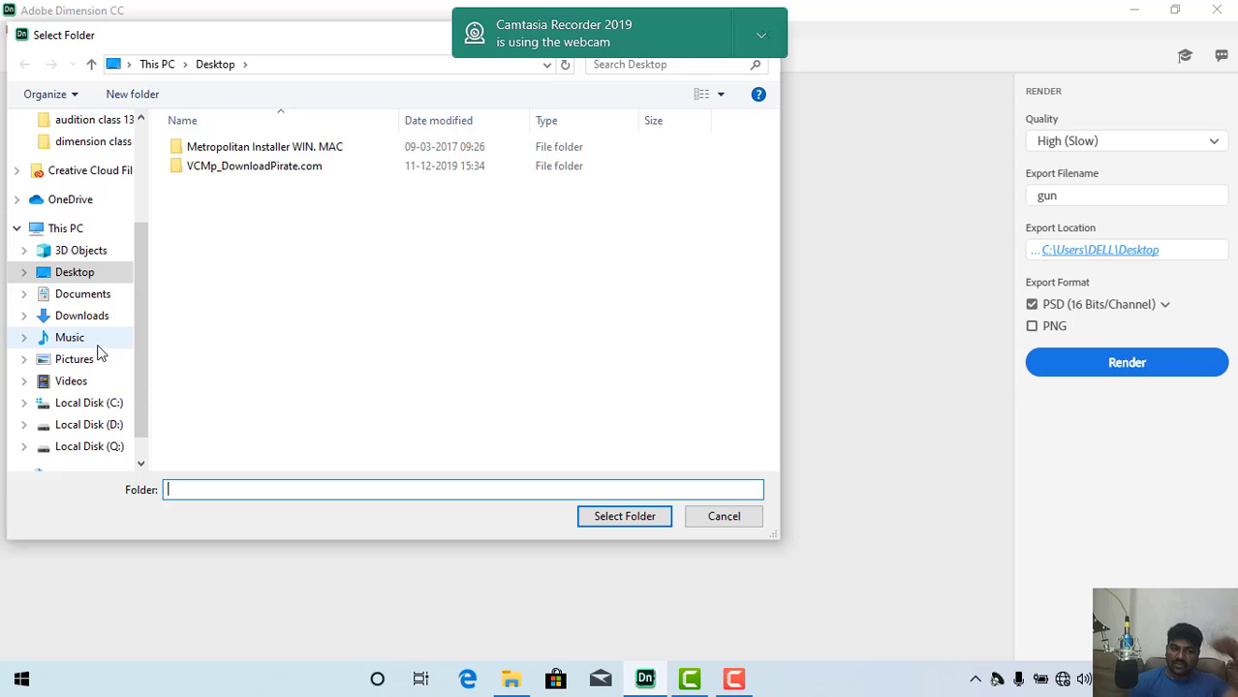
{"action": "left_click", "coordinate": [97, 426]}
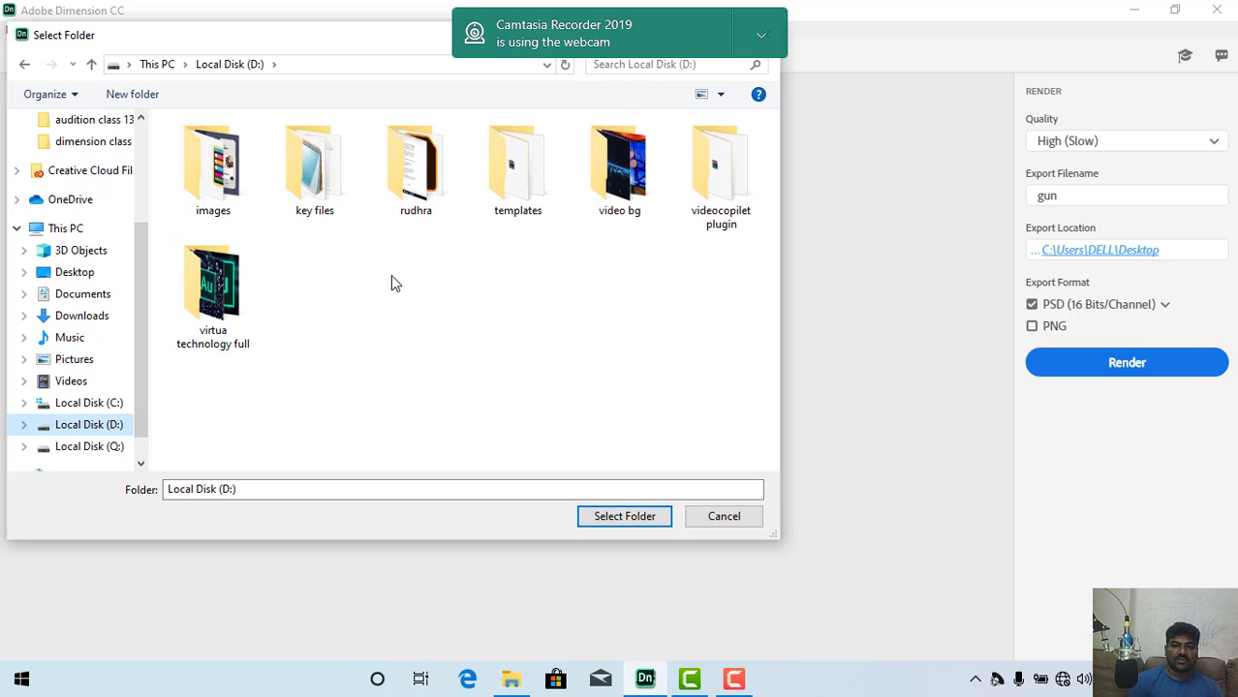
{"action": "left_click", "coordinate": [242, 308]}
{"action": "double_click", "coordinate": [242, 308]}
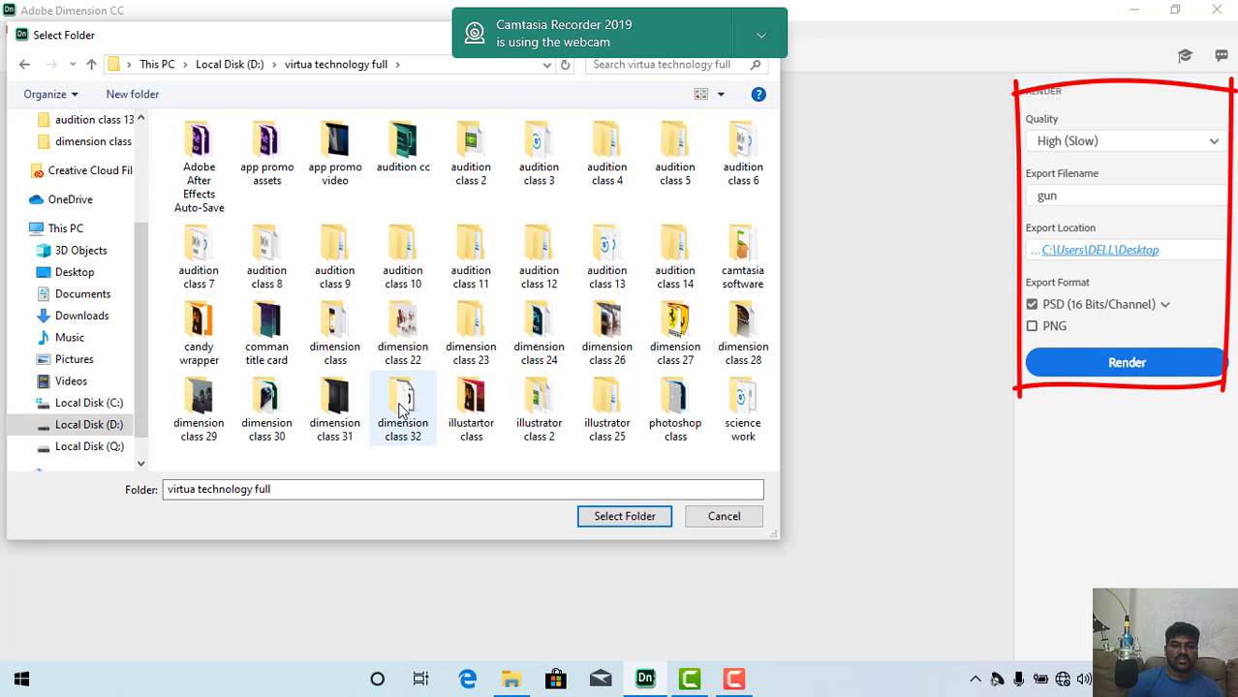
{"action": "left_click", "coordinate": [349, 413]}
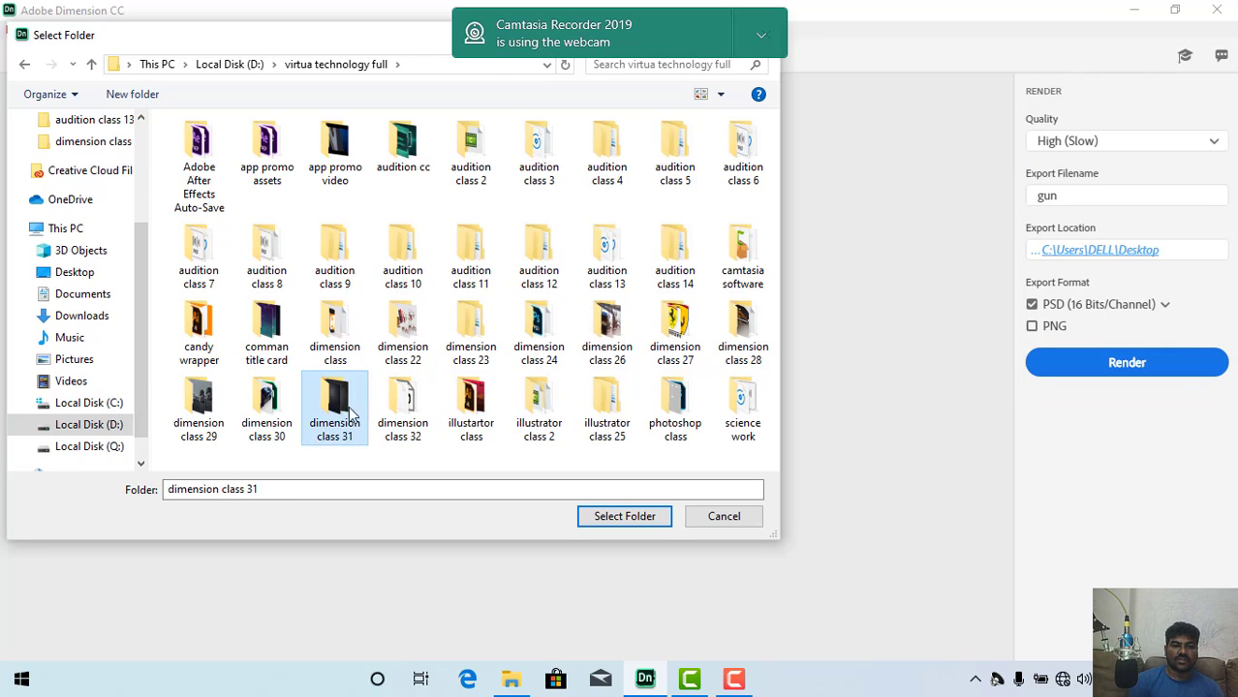
{"action": "double_click", "coordinate": [349, 413]}
{"action": "left_click", "coordinate": [602, 522]}
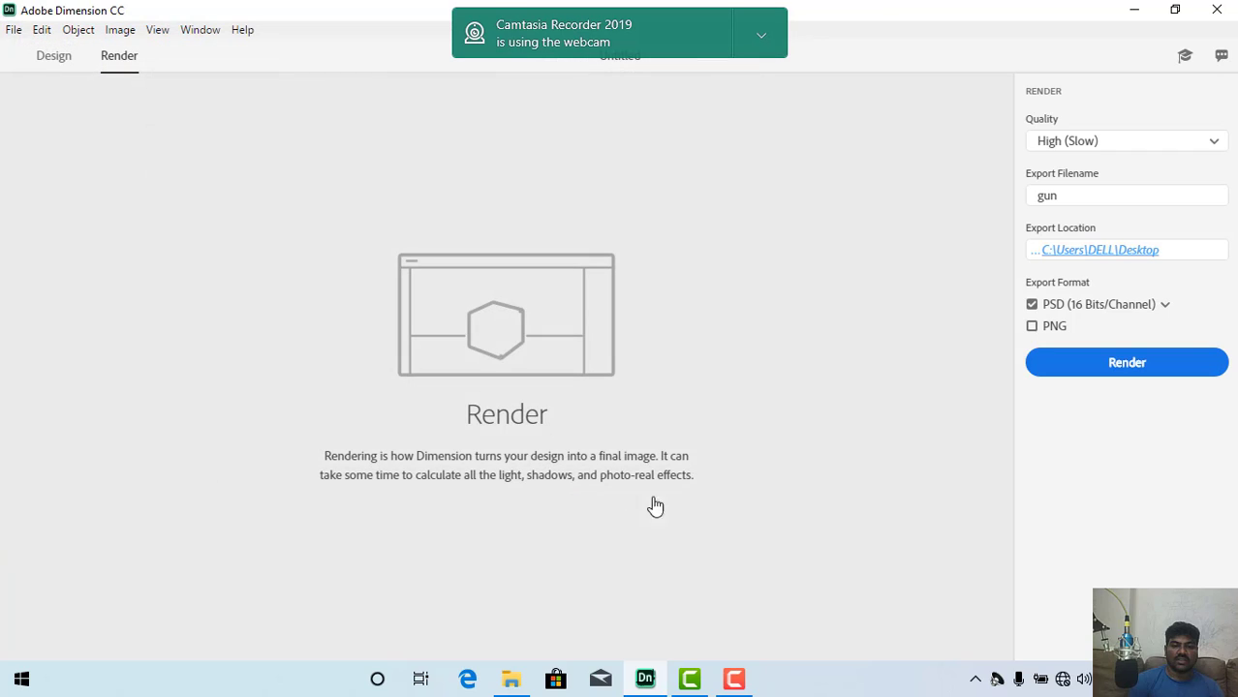
Step: Choose PNG instead of PSD as the export format and start the render
{"action": "left_click", "coordinate": [1033, 328]}
{"action": "left_click", "coordinate": [1032, 305]}
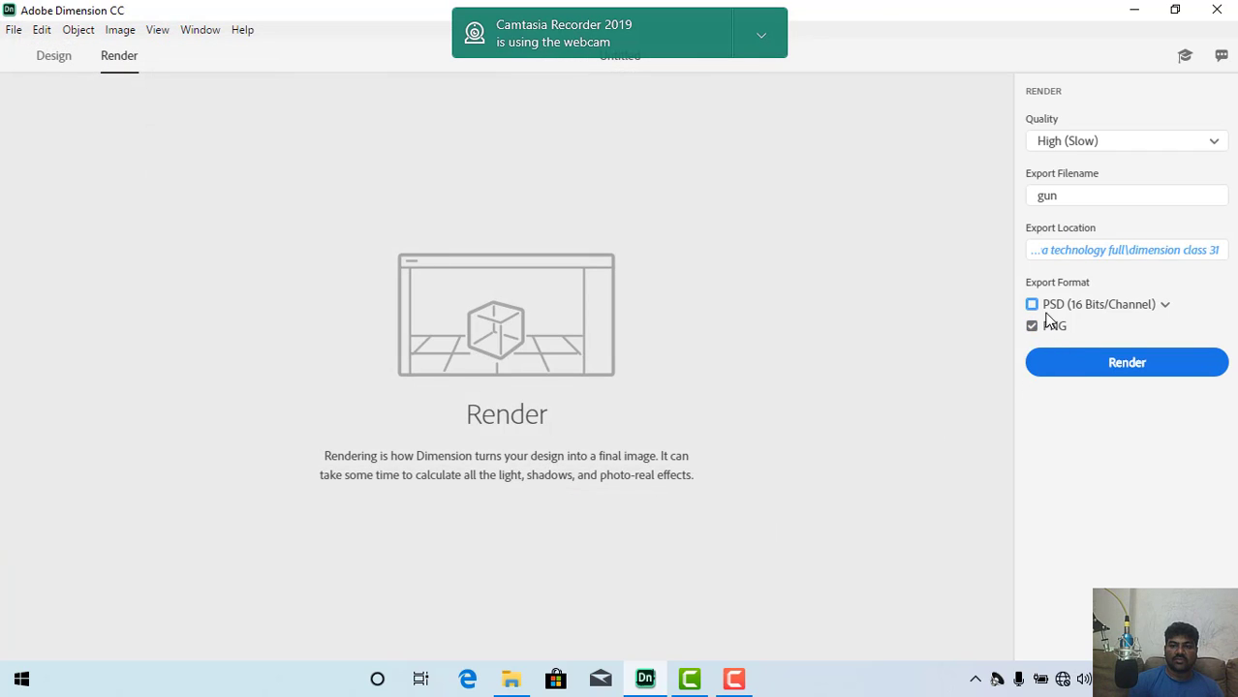
{"action": "left_click", "coordinate": [1098, 366]}
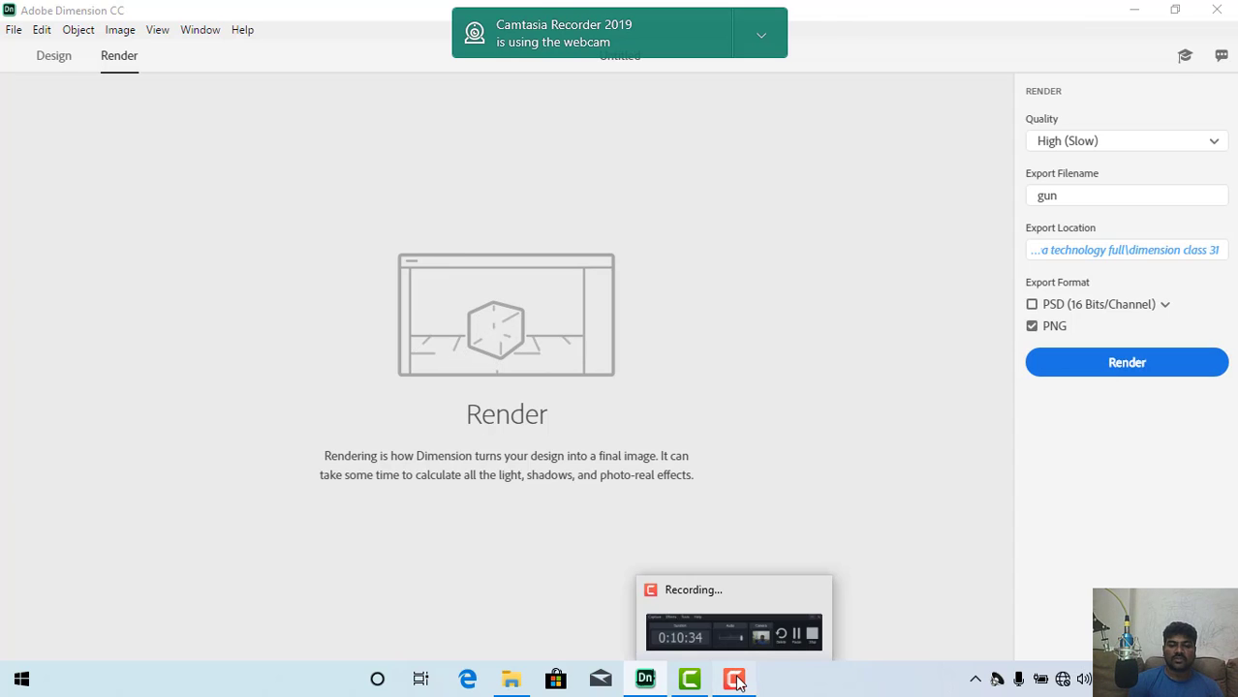
{"action": "left_click", "coordinate": [736, 682]}
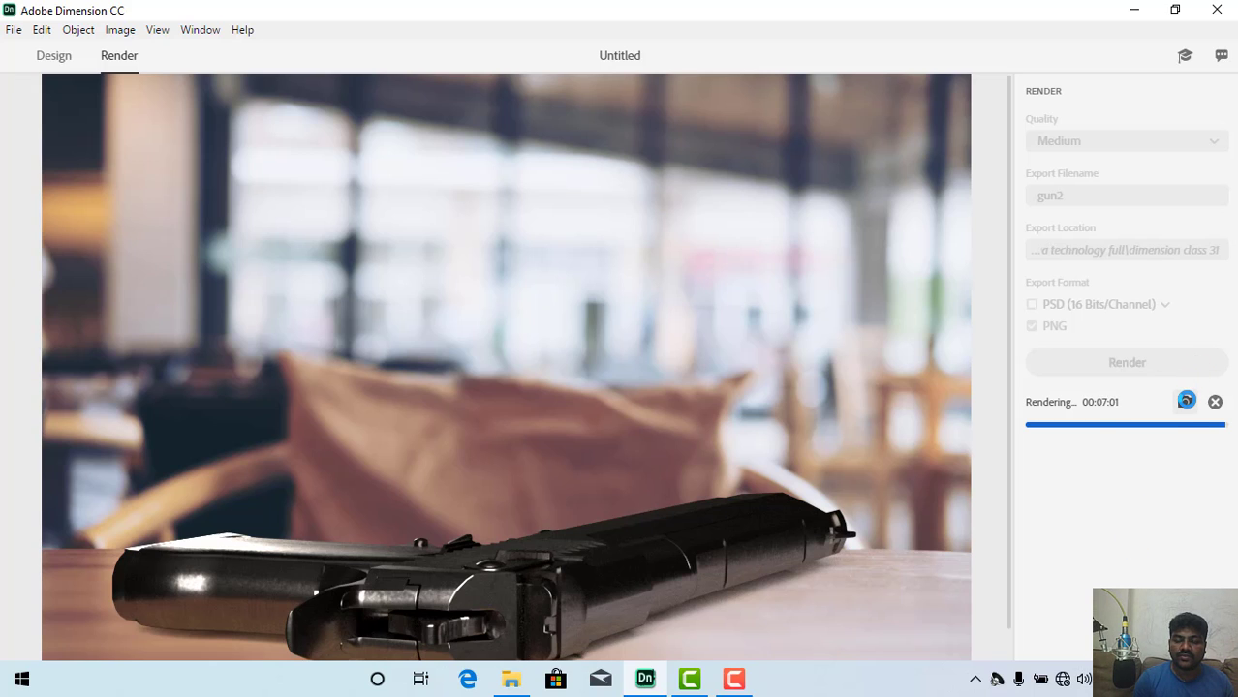
{"action": "left_click", "coordinate": [733, 681]}
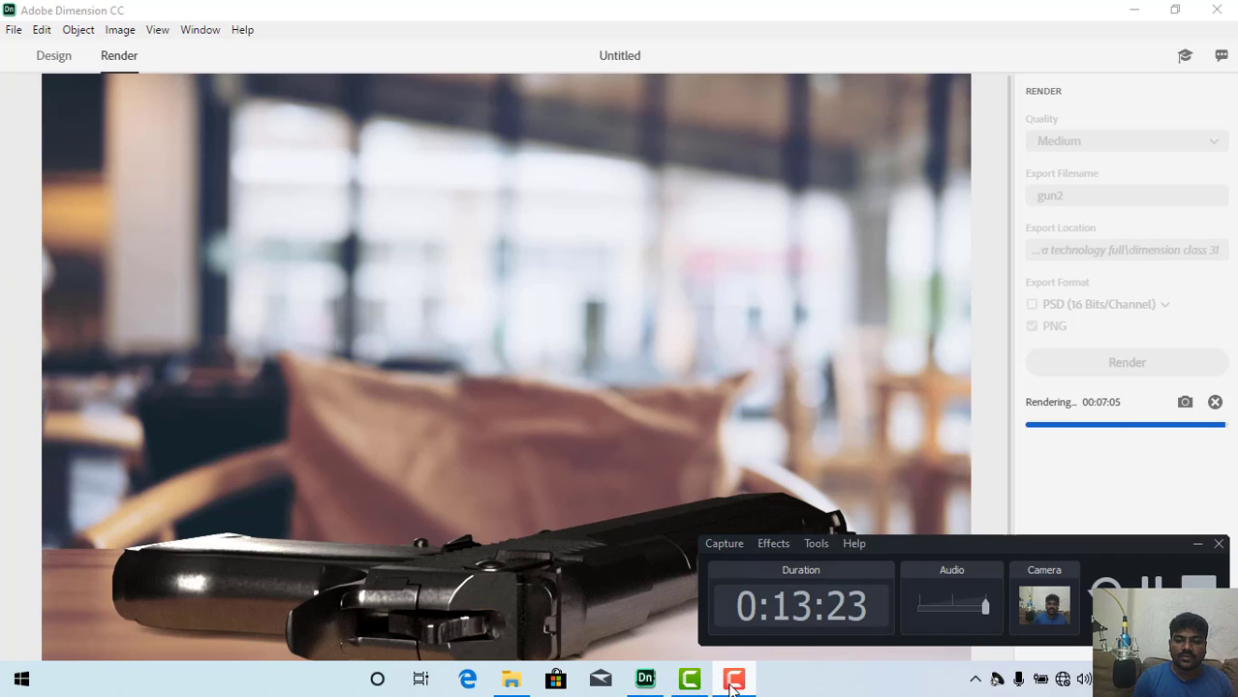
{"action": "left_click", "coordinate": [1081, 479]}
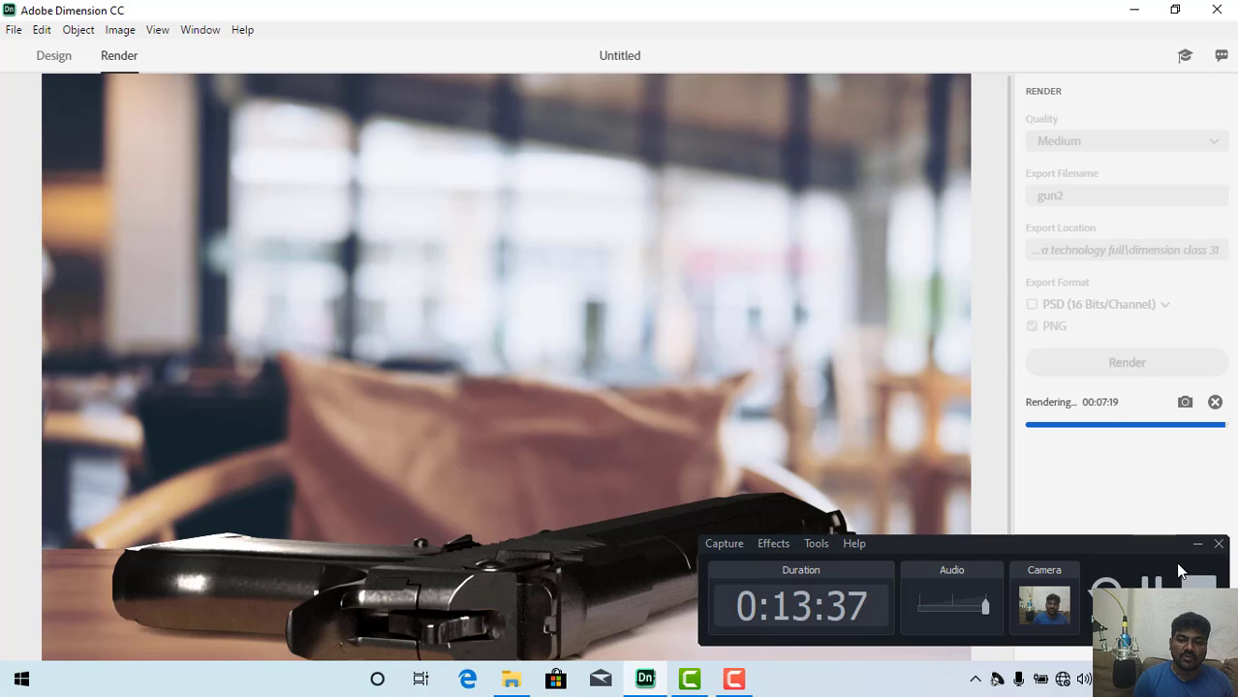
{"action": "left_click", "coordinate": [1198, 587]}
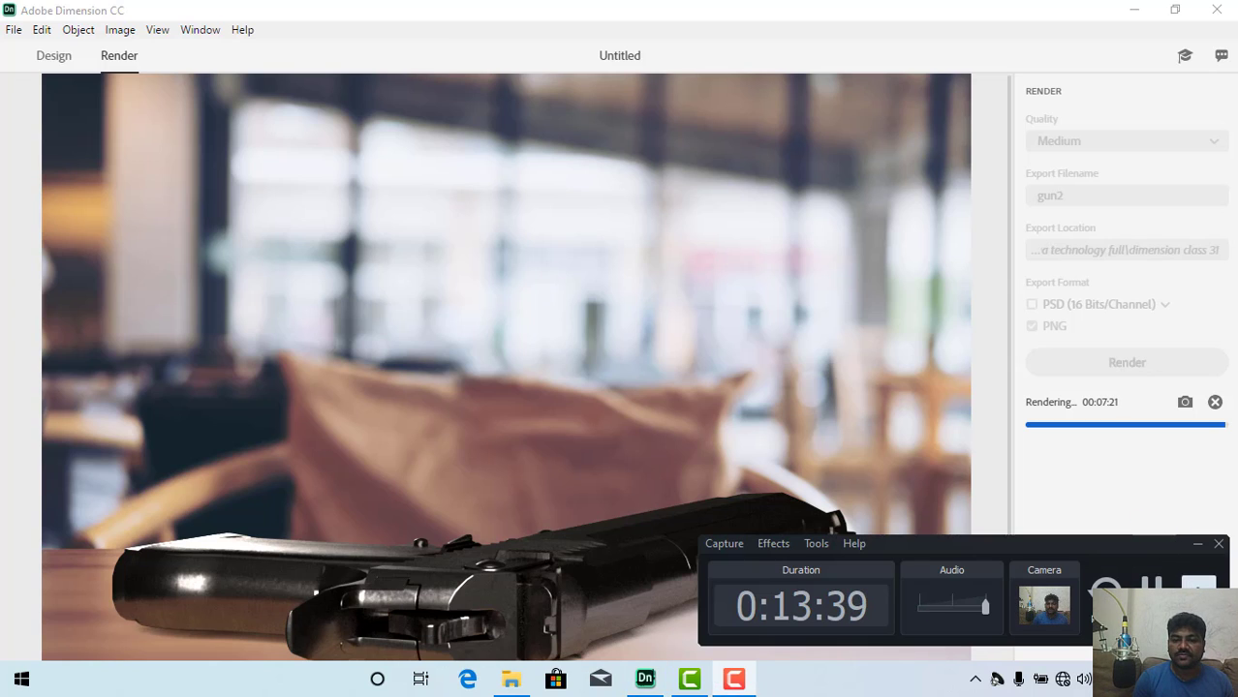